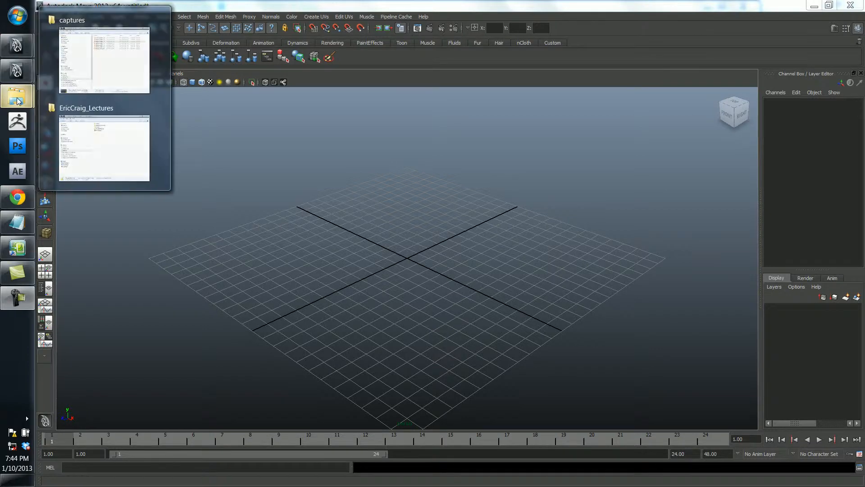
Bring up the lectures folder, shrink its window and navigation pane, and keep the current Windows color scheme without showing the message again
click(79, 142)
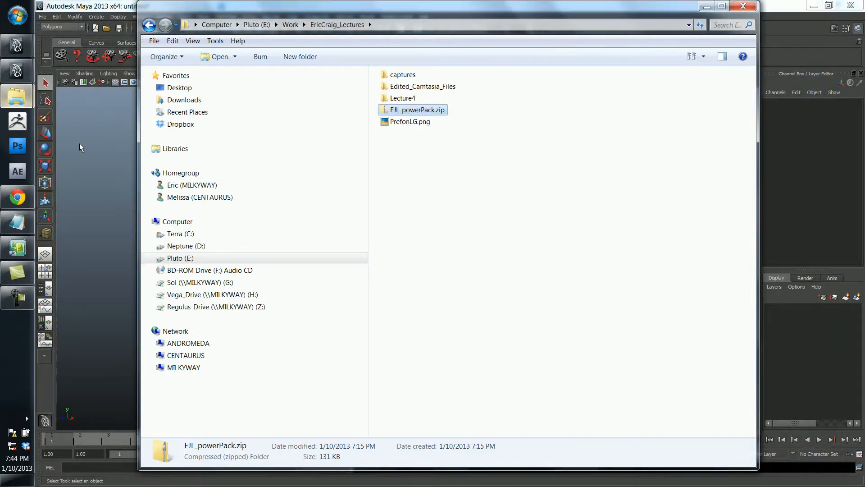
click(410, 143)
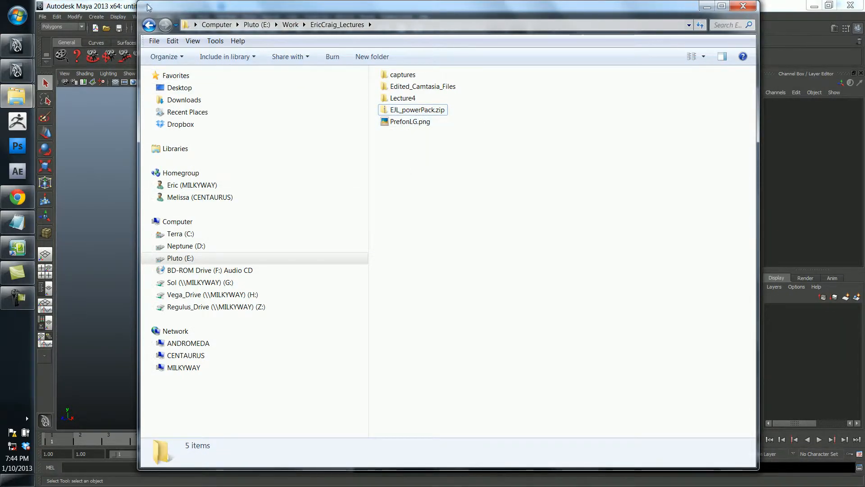
drag(138, 1, 352, 221)
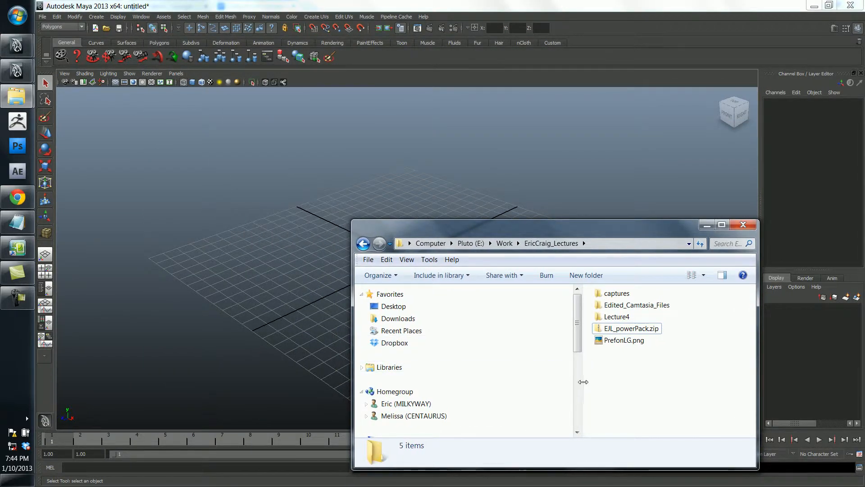
drag(582, 386, 462, 387)
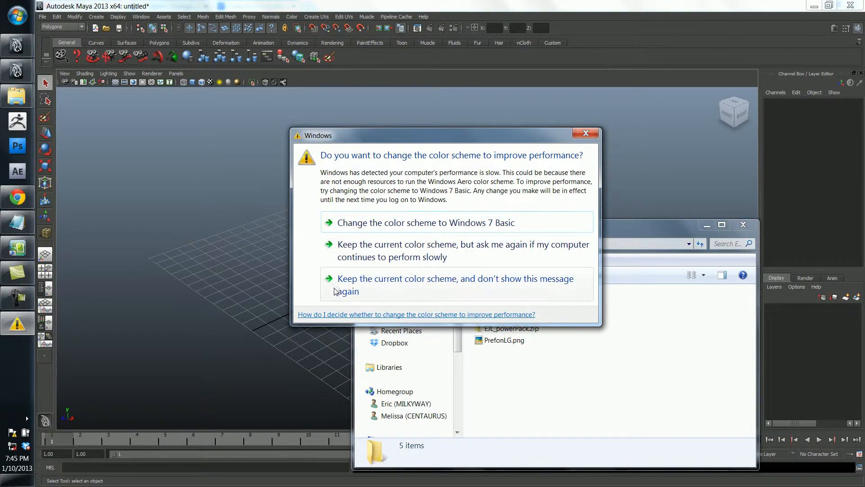
click(342, 281)
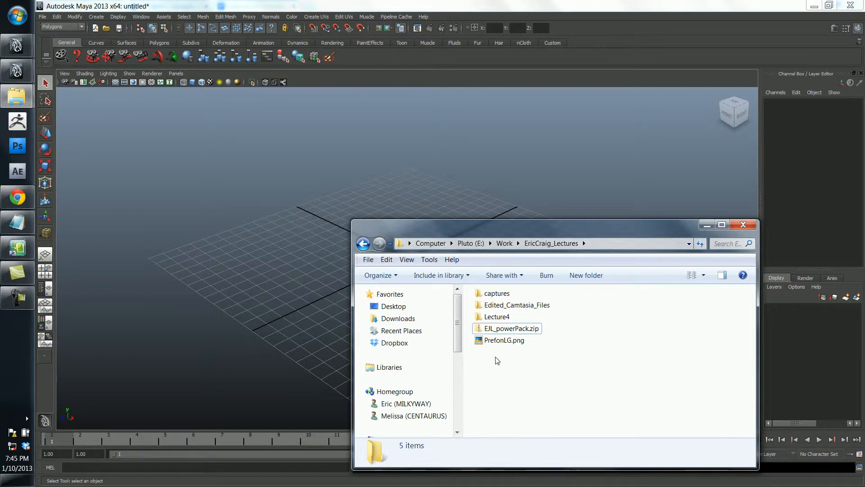
Open EJL_powerPack.zip and read How_to_install.txt in an enlarged Notepad window, and close the file when finished
double_click(507, 330)
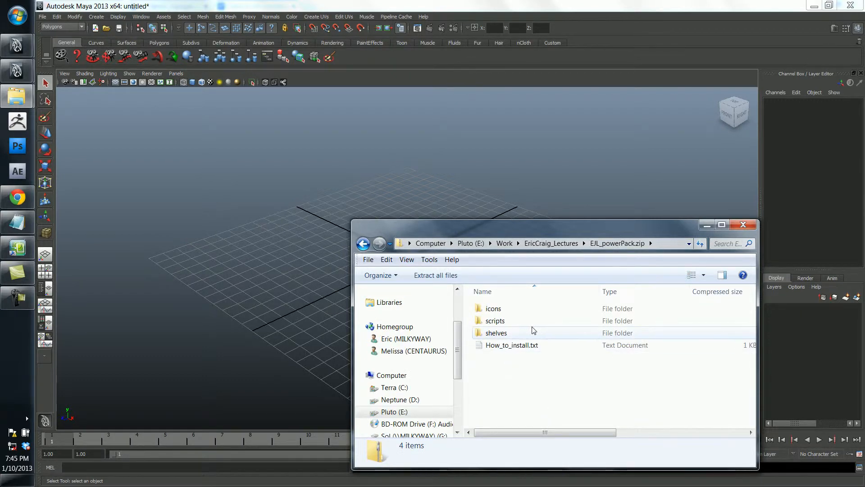
double_click(525, 349)
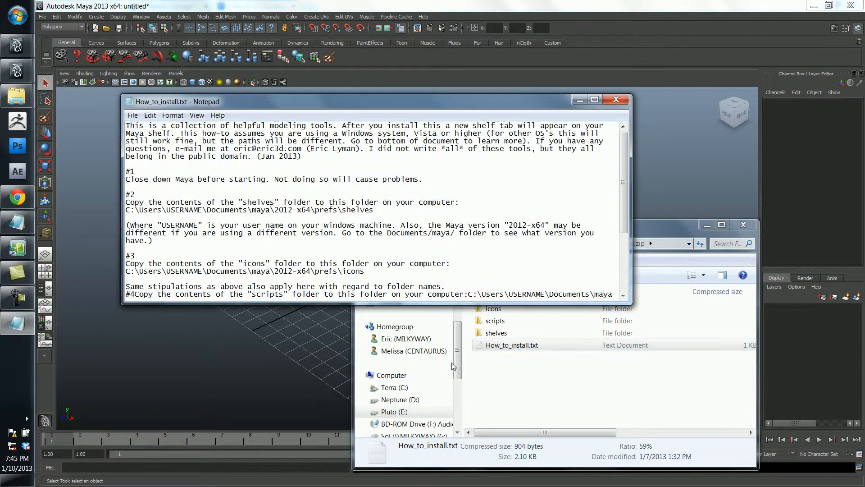
drag(419, 102, 359, 34)
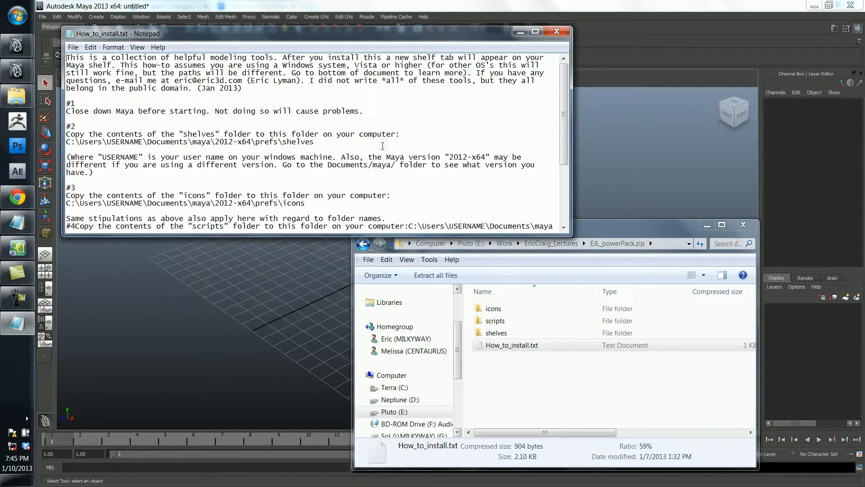
drag(571, 235, 570, 354)
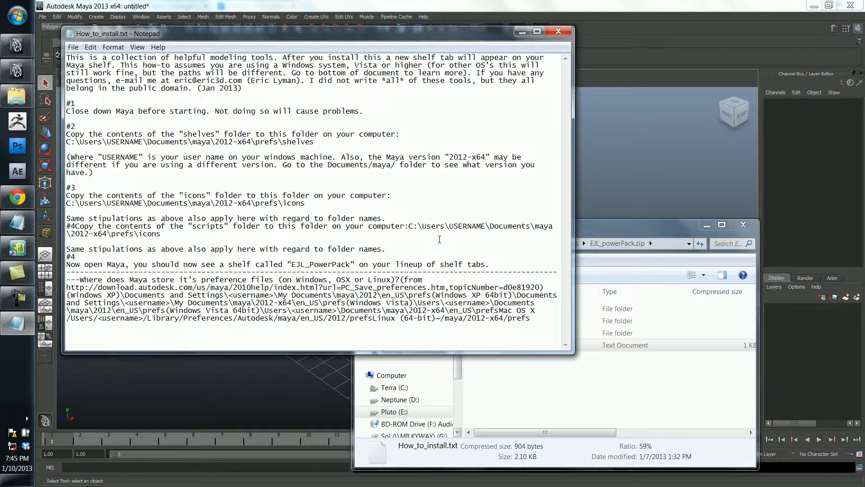
click(564, 33)
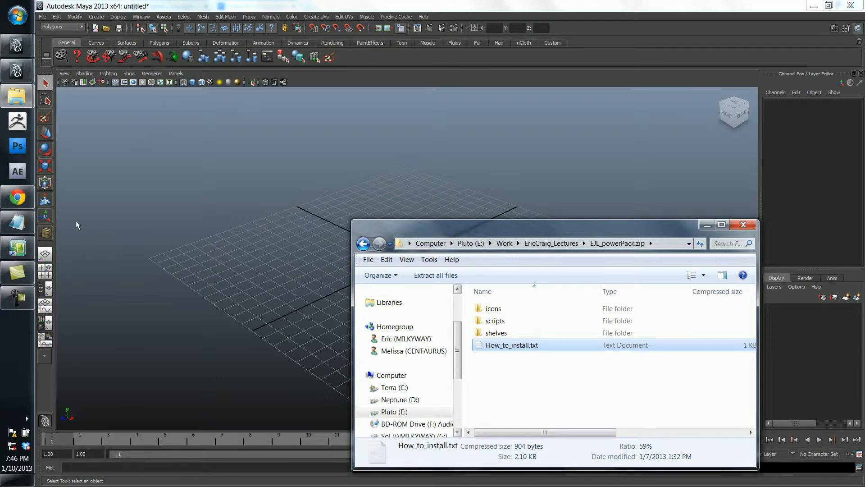
Switch to Chrome, open the Maya preferences help link listed under Video 6, and narrow the help page's contents pane
click(17, 197)
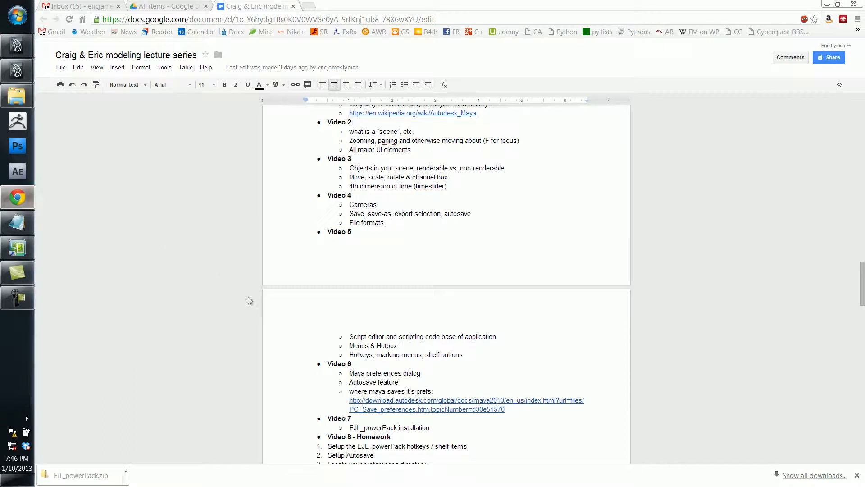
click(369, 400)
click(395, 420)
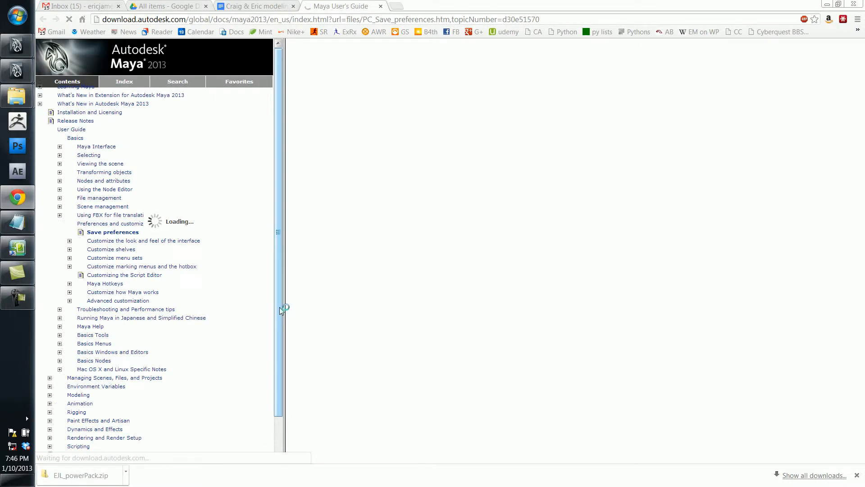
drag(279, 311, 220, 318)
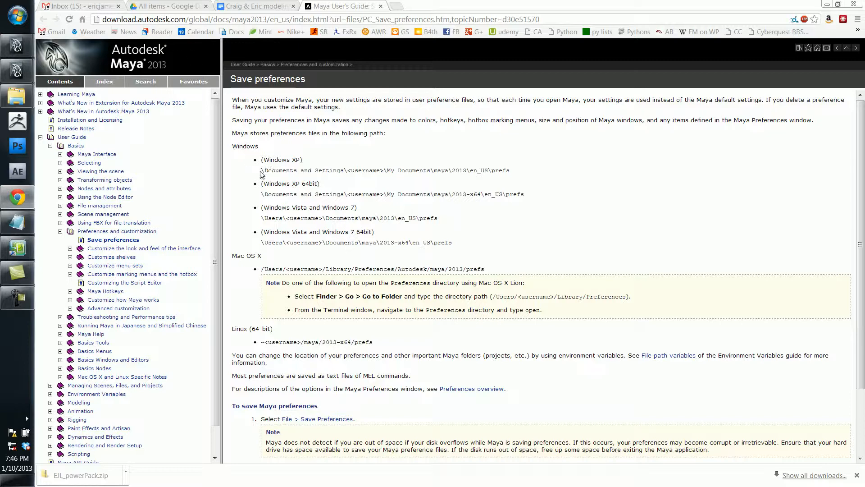
Highlight the Windows XP, Mac OS X and Linux preference paths on the Save preferences page, and return to the zip folder window
drag(264, 171, 511, 170)
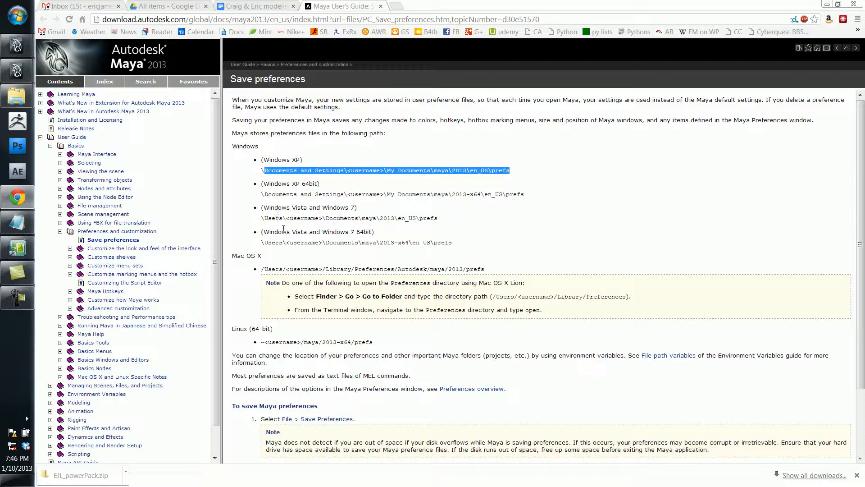
drag(262, 269, 495, 271)
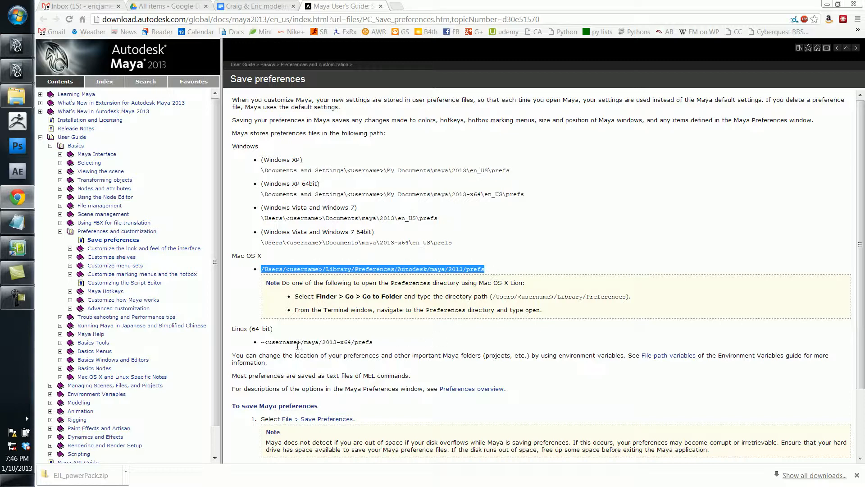
drag(374, 343, 259, 342)
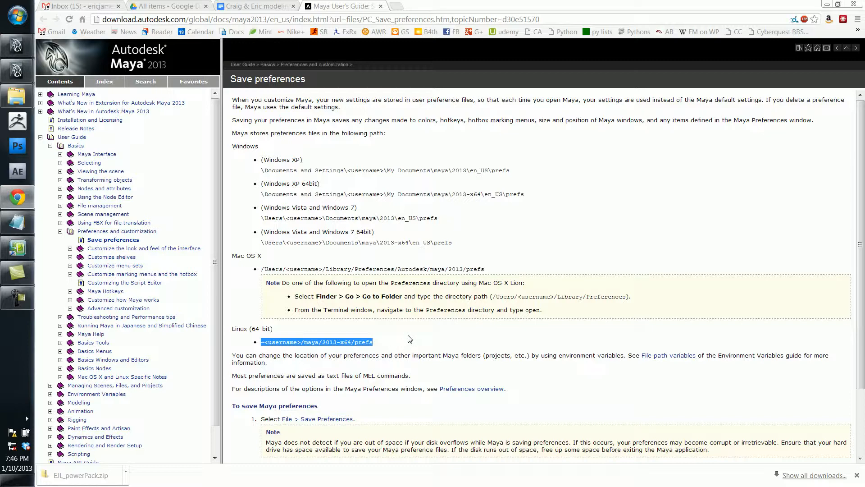
click(555, 189)
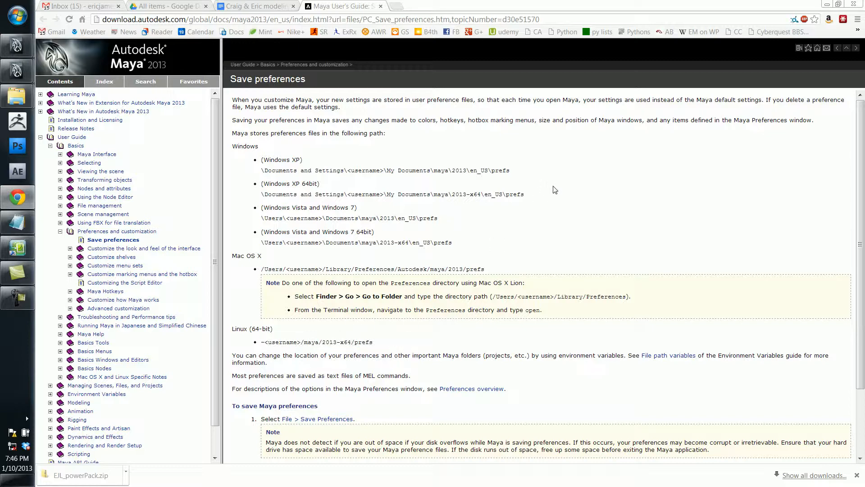
click(828, 5)
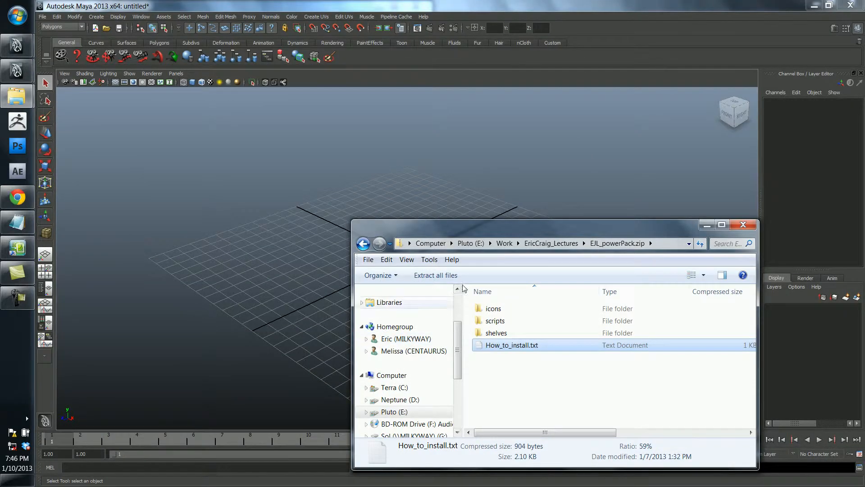
Open the icons folder inside EJL_powerPack.zip, make its window taller, and select all the icon files
double_click(487, 311)
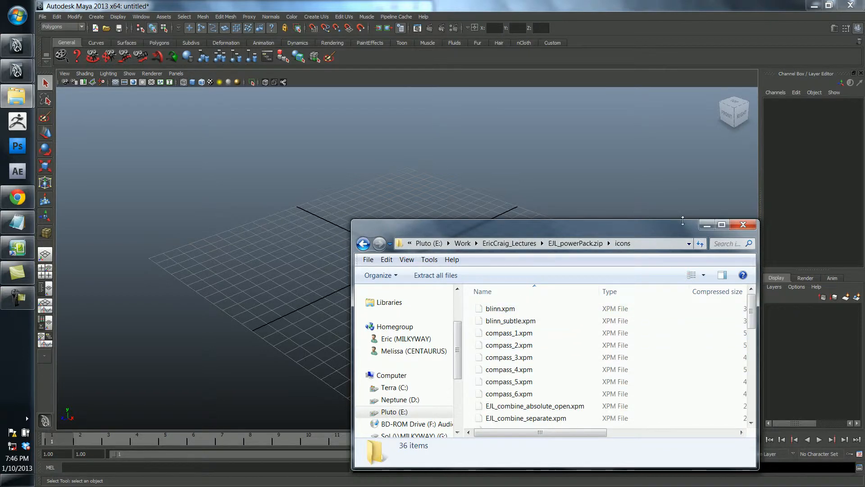
drag(683, 220, 675, 21)
drag(755, 173, 758, 274)
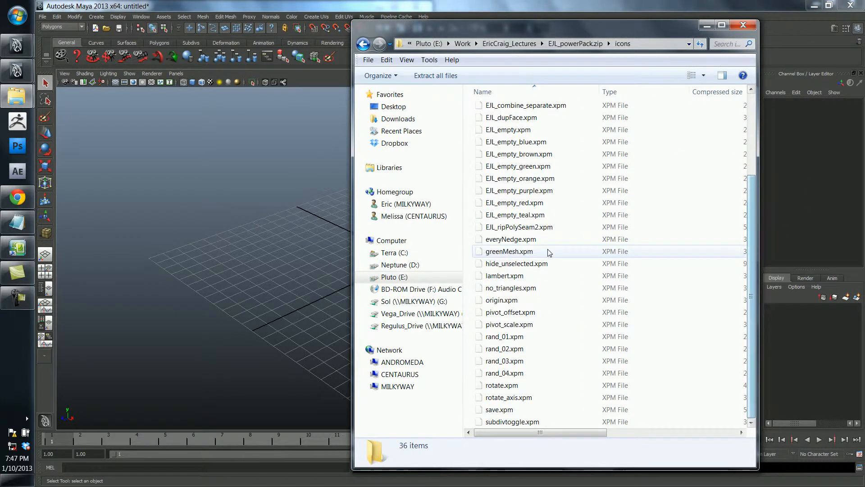
click(537, 230)
key(ctrl+a)
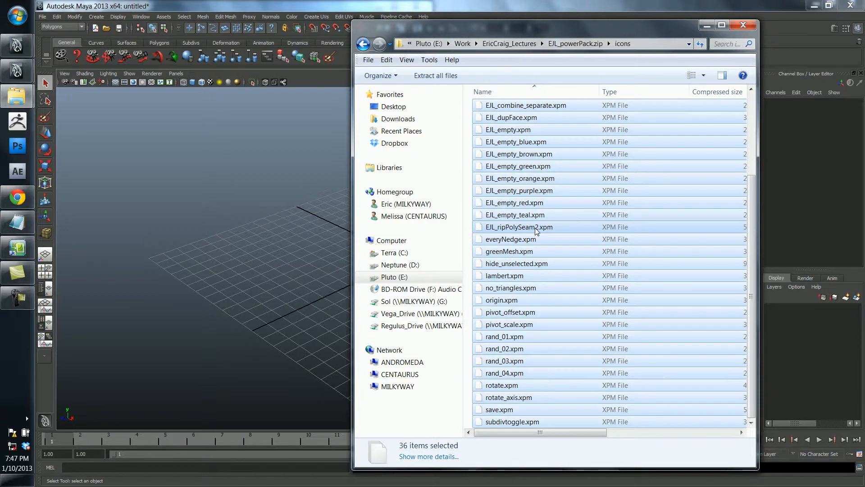
Open a second Explorer window beside the icons window and expand the Libraries tree in it
middle_click(18, 98)
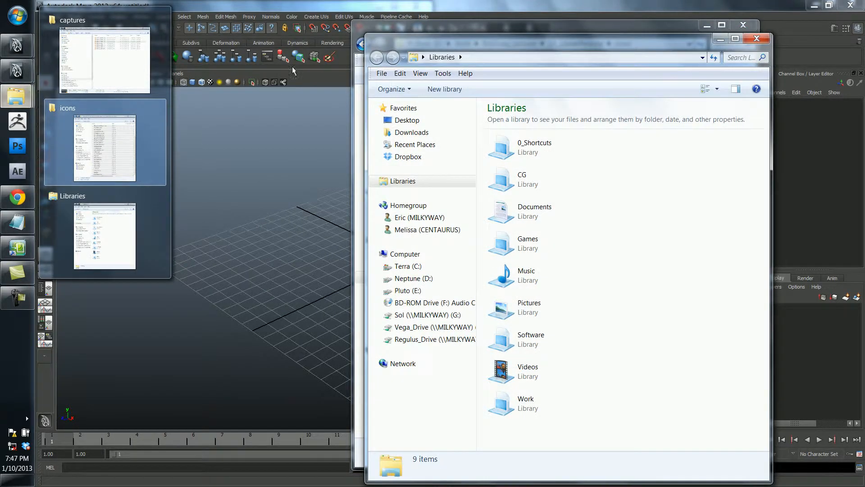
drag(446, 41, 139, 26)
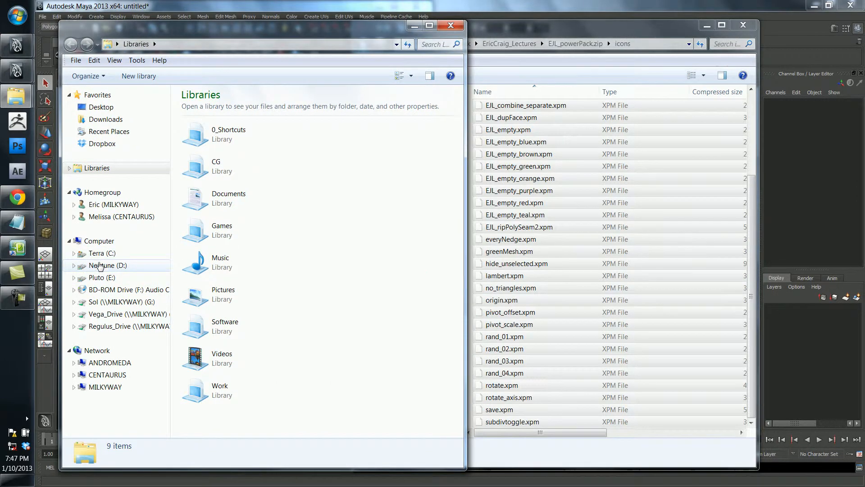
click(69, 167)
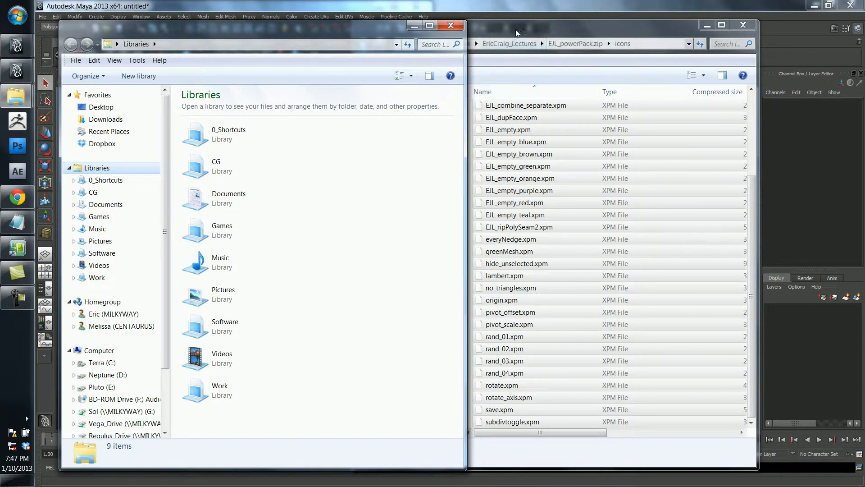
drag(515, 28, 612, 28)
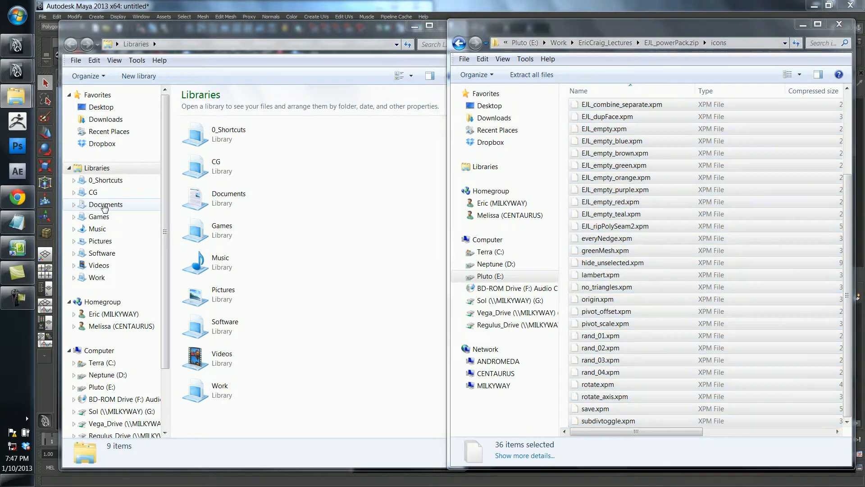
Navigate the second Explorer window to the Documents library's maya\2012-x64\prefs\icons folder
click(104, 205)
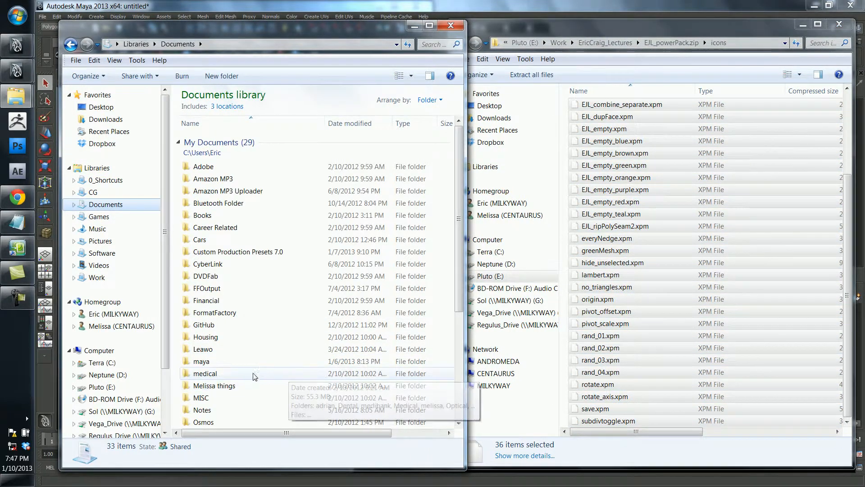
double_click(206, 363)
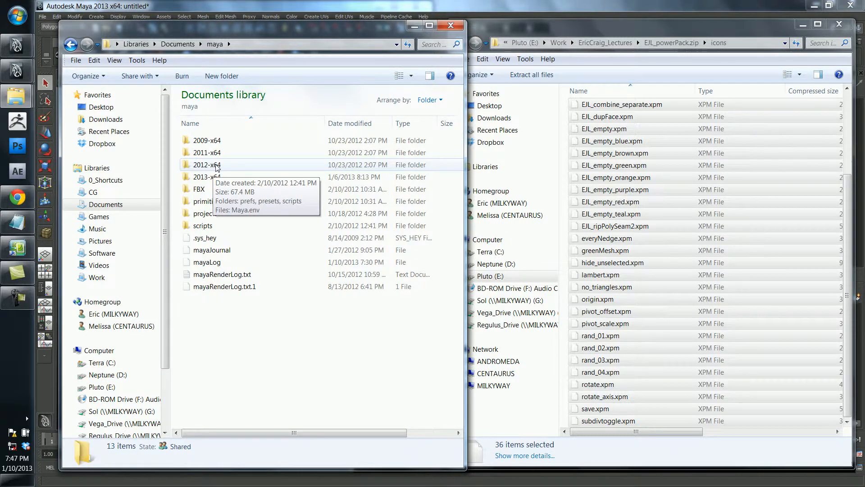
click(209, 168)
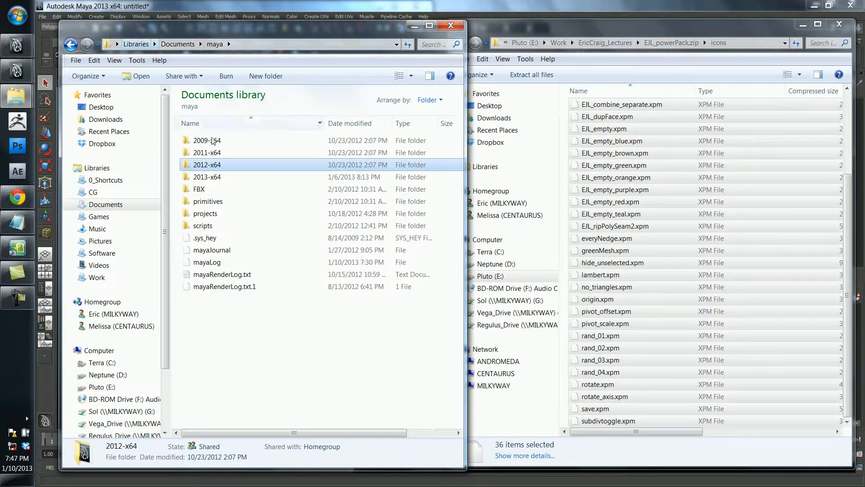
double_click(206, 166)
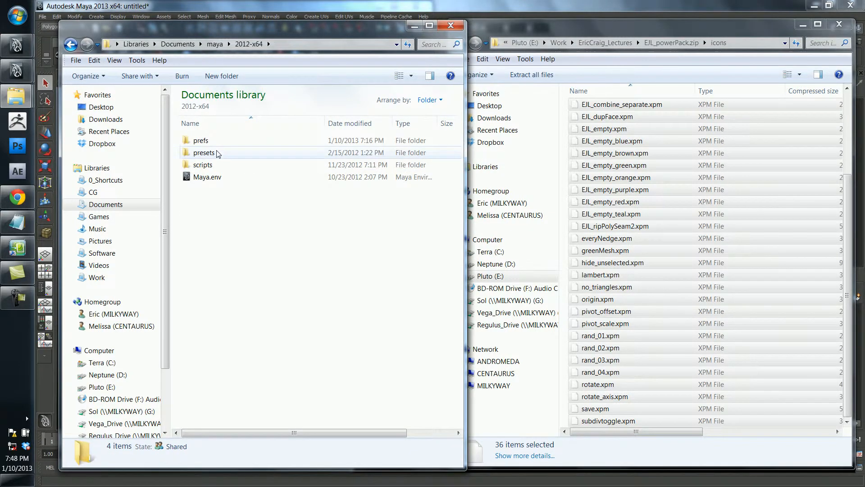
double_click(212, 143)
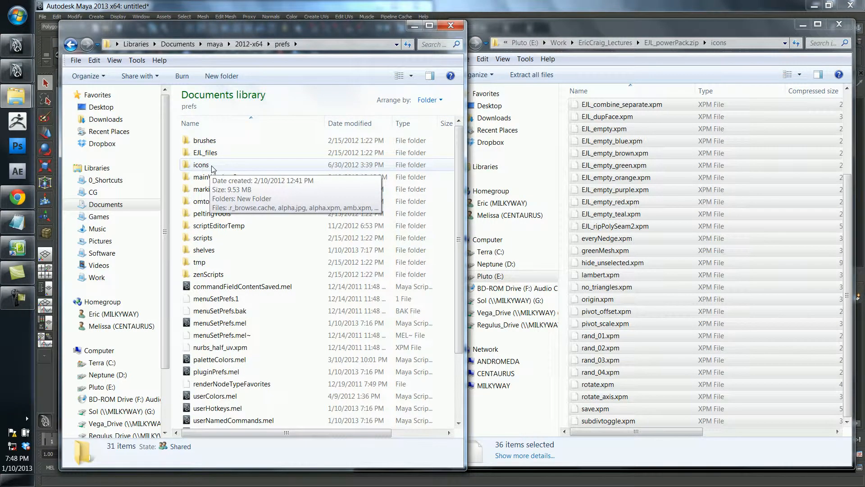
double_click(213, 167)
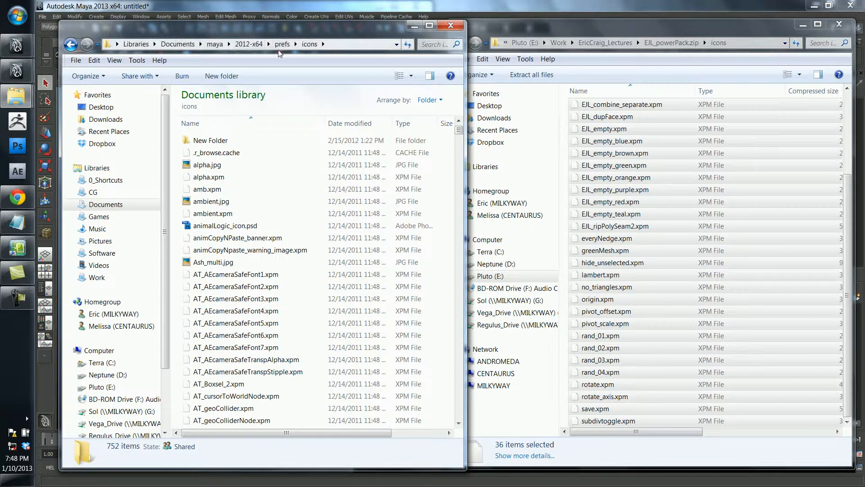
Open the scripts folder in EJL_powerPack.zip and the matching maya\2012-x64\scripts folder in the Documents library window
click(631, 32)
click(662, 45)
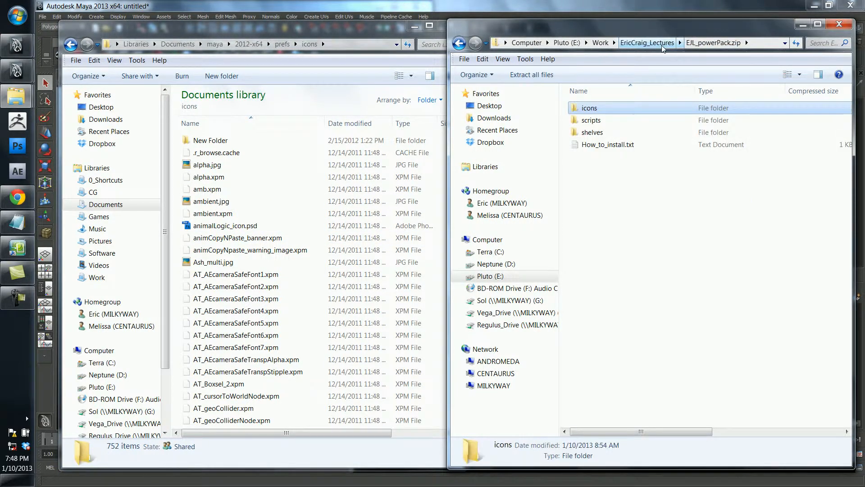
double_click(593, 120)
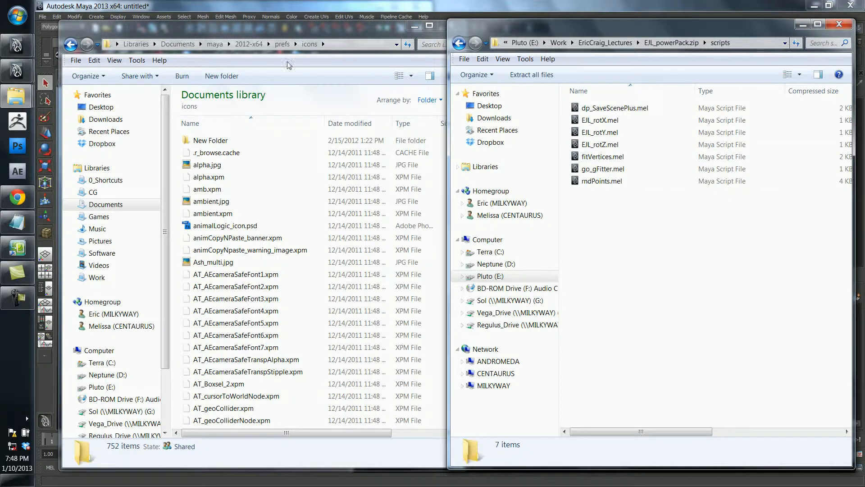
click(281, 43)
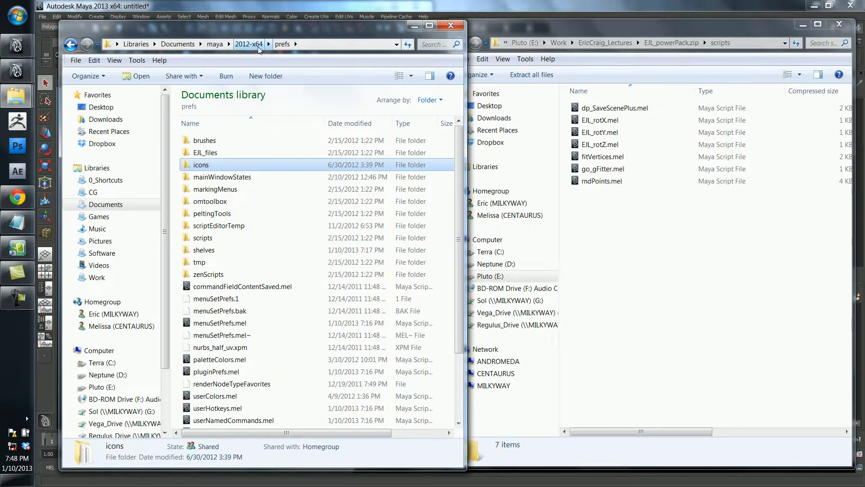
click(249, 44)
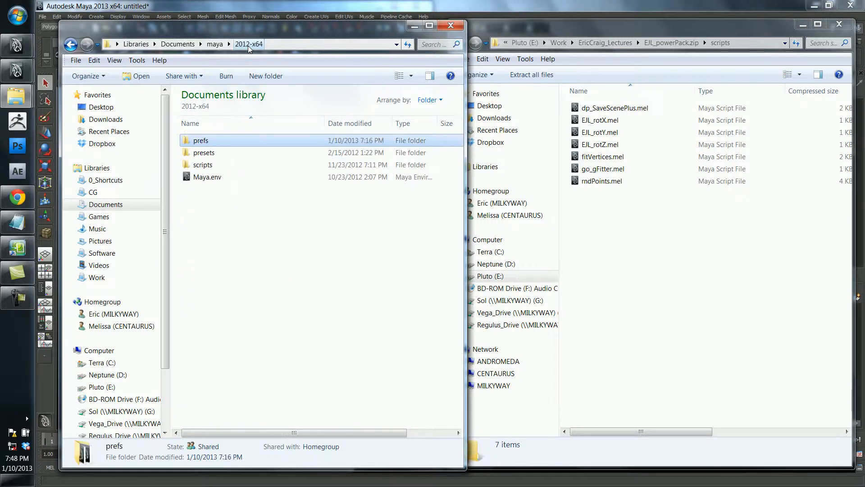
double_click(204, 165)
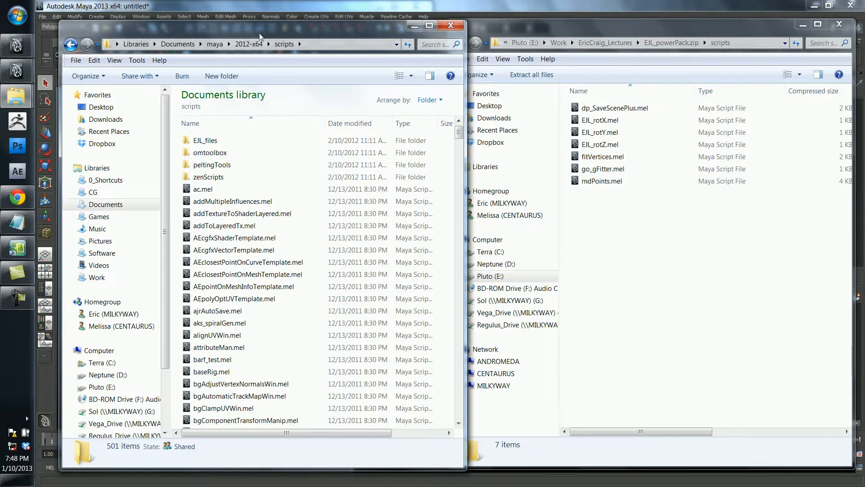
Open the shelves folder in EJL_powerPack.zip and the matching maya\2012-x64\prefs\shelves folder in the Documents library window
click(248, 44)
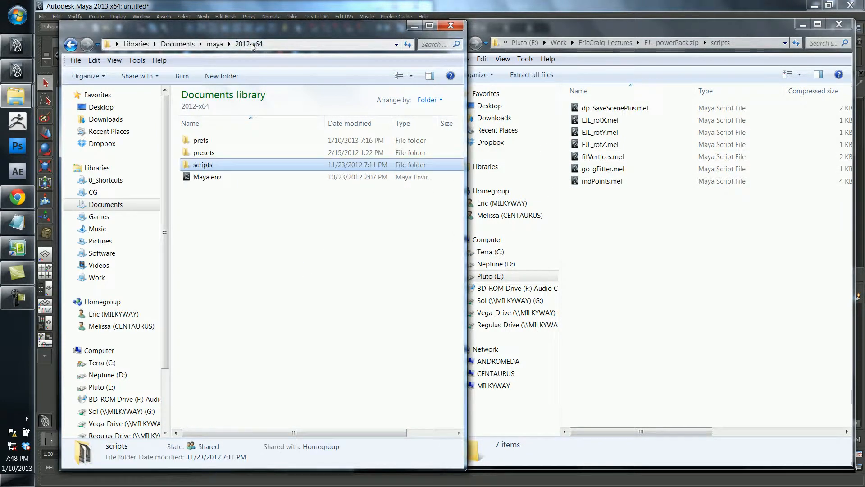
click(681, 43)
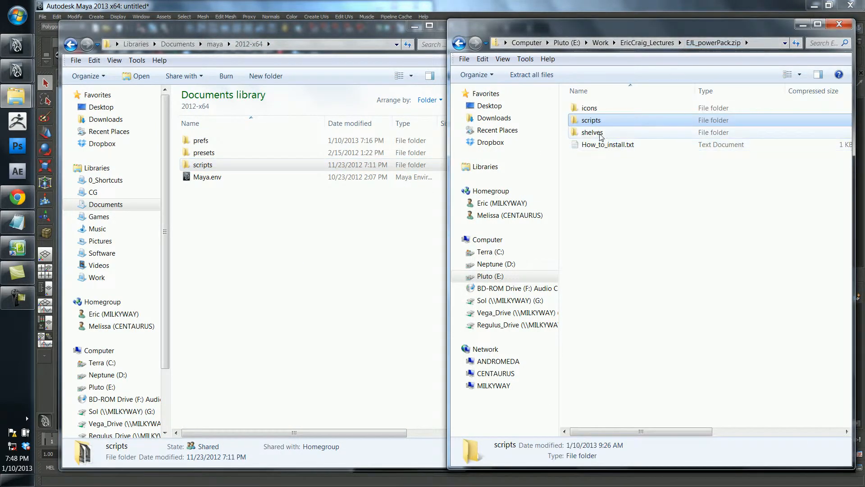
double_click(593, 134)
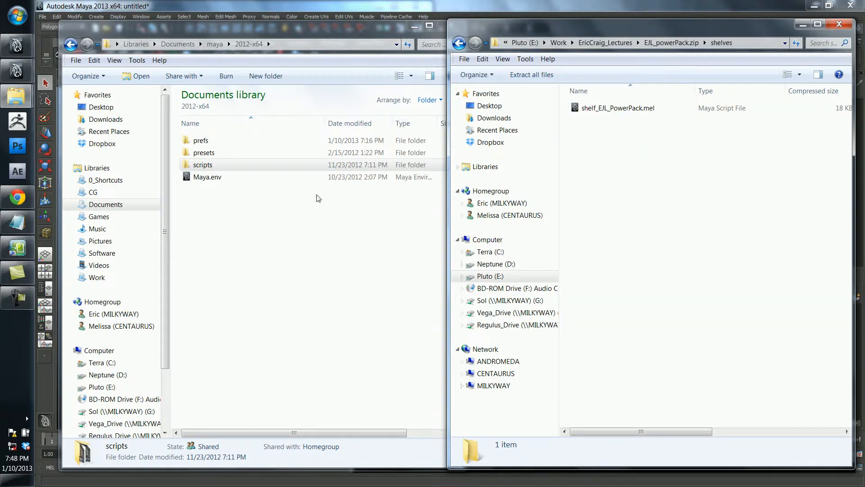
double_click(207, 143)
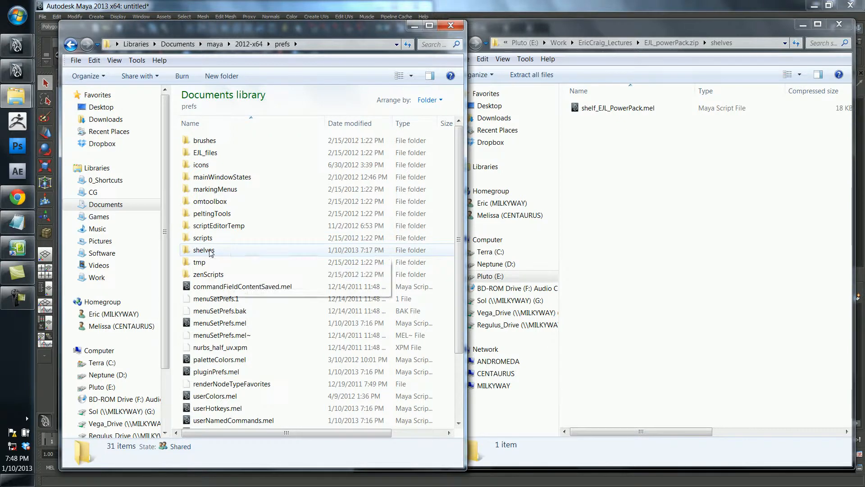
double_click(210, 250)
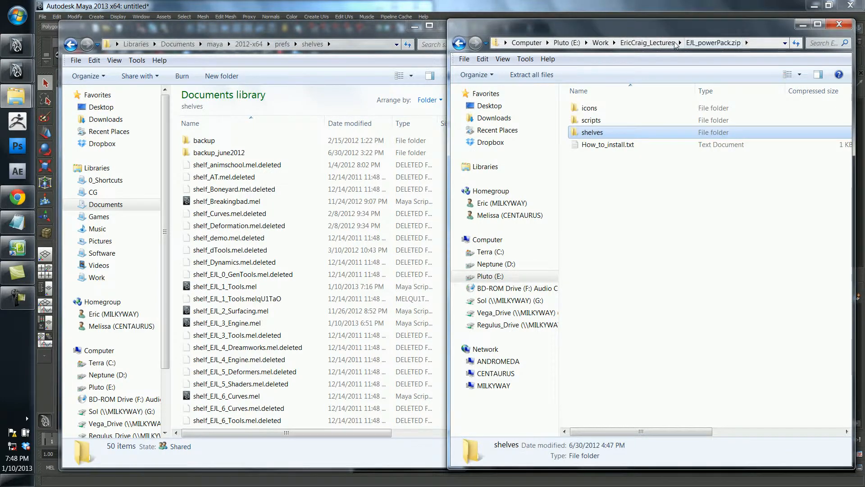
Return the Documents library window to the 2012-x64 folder, and close both Explorer windows
click(249, 44)
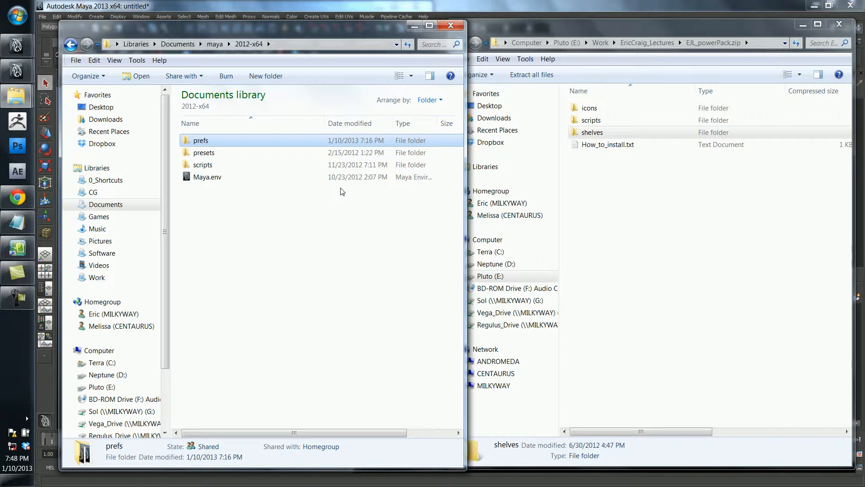
click(450, 25)
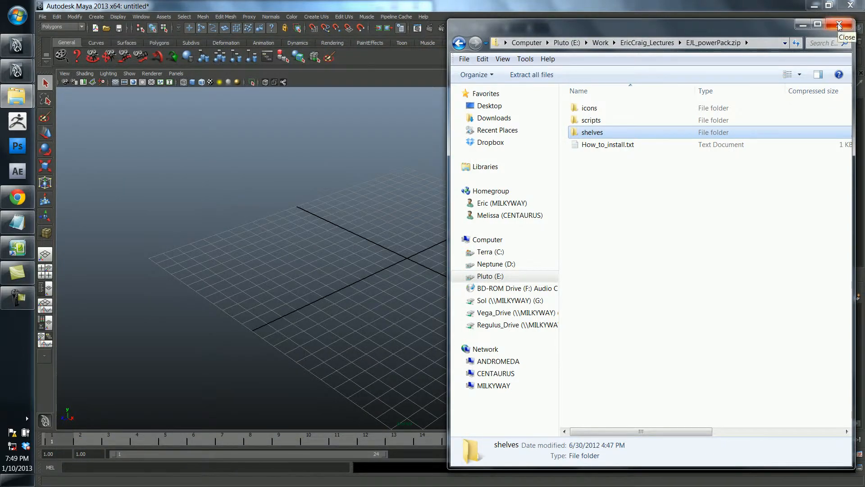
click(840, 24)
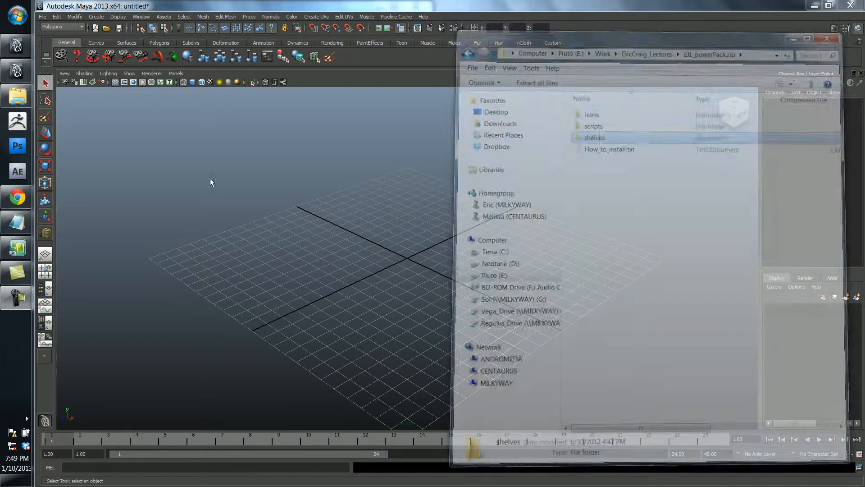
Switch to the Maya 2012 window, narrow the Outliner, and close the Tool Settings and Attribute Editor so the Channel Box shows
mouse_move(17, 71)
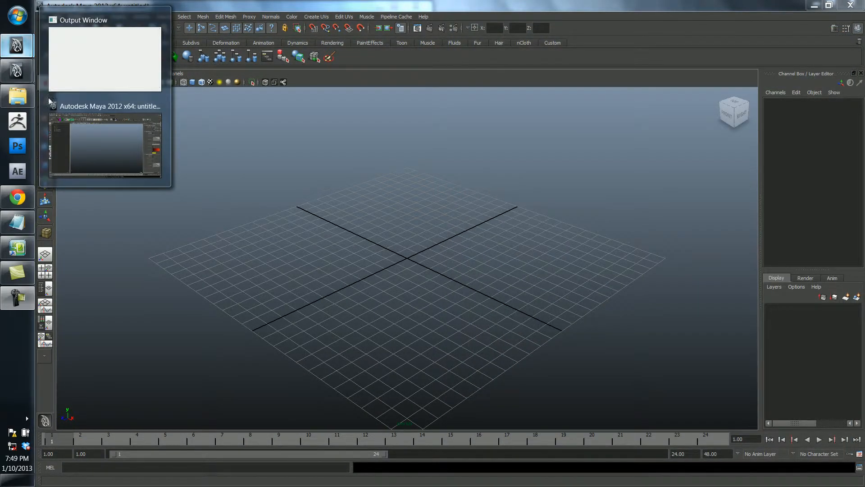
click(134, 144)
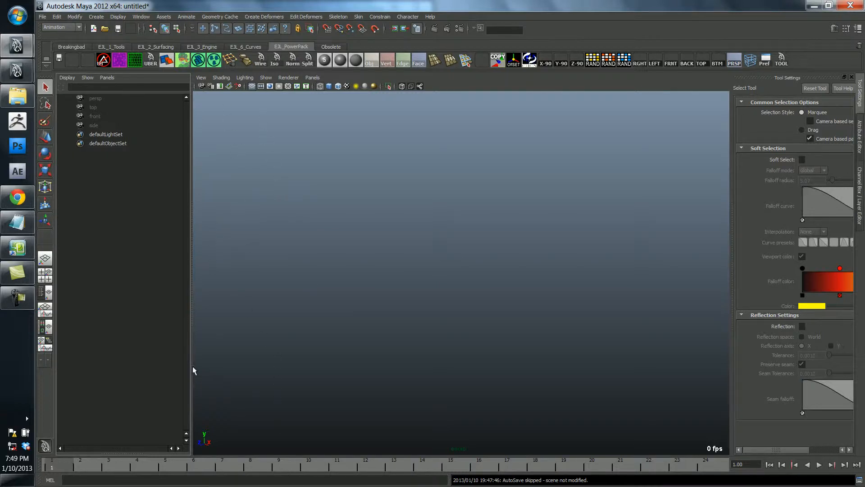
drag(192, 367, 140, 371)
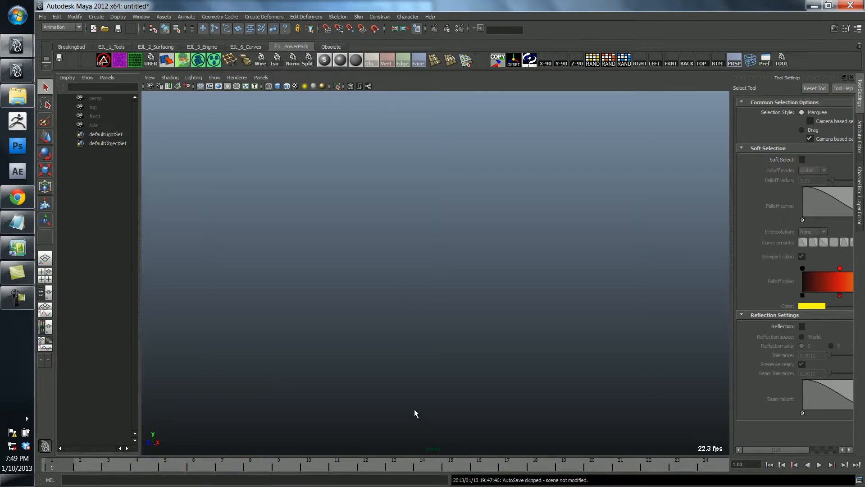
click(852, 77)
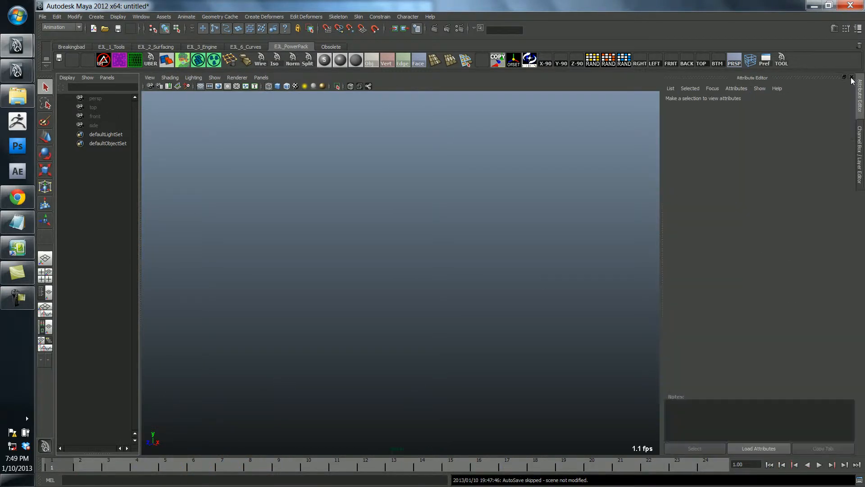
click(852, 77)
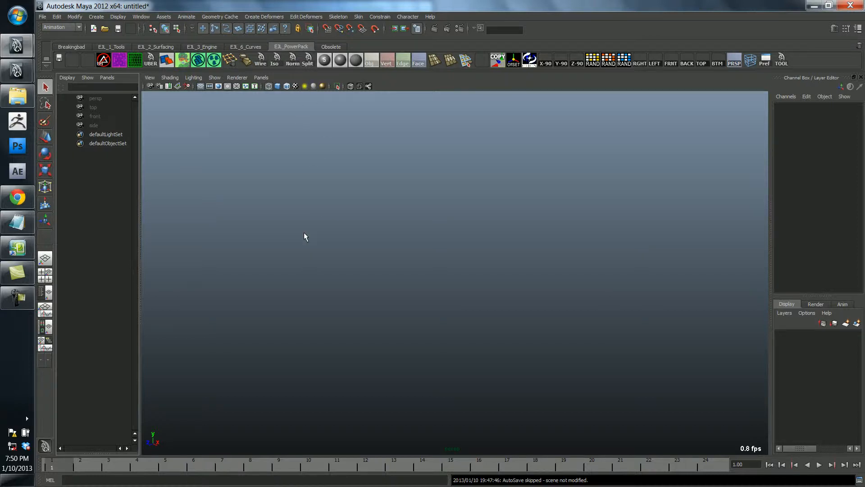
Bring up the hotbox marking menu of interface elements, and use it to hide the shelf and show it again
key(space)
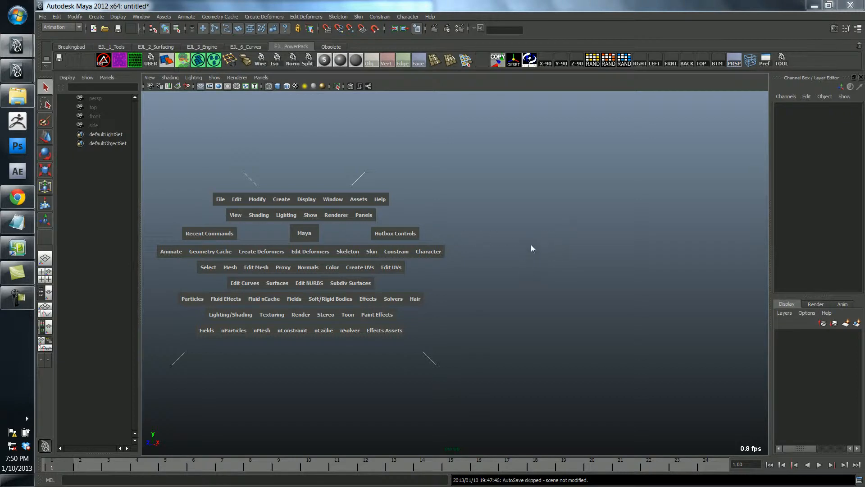
click(507, 260)
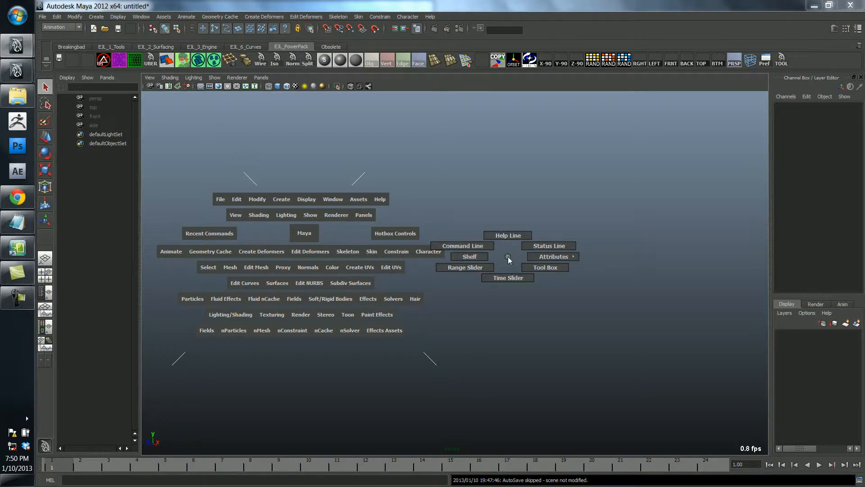
drag(508, 259, 534, 263)
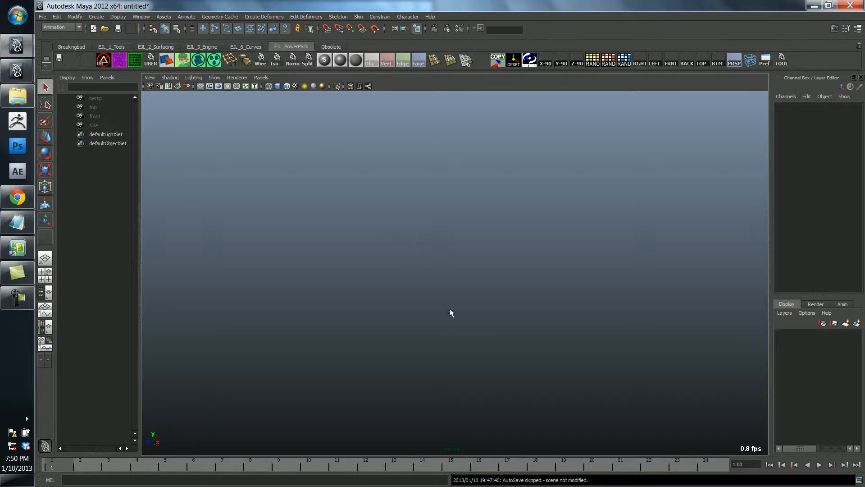
key(space)
drag(593, 328, 558, 332)
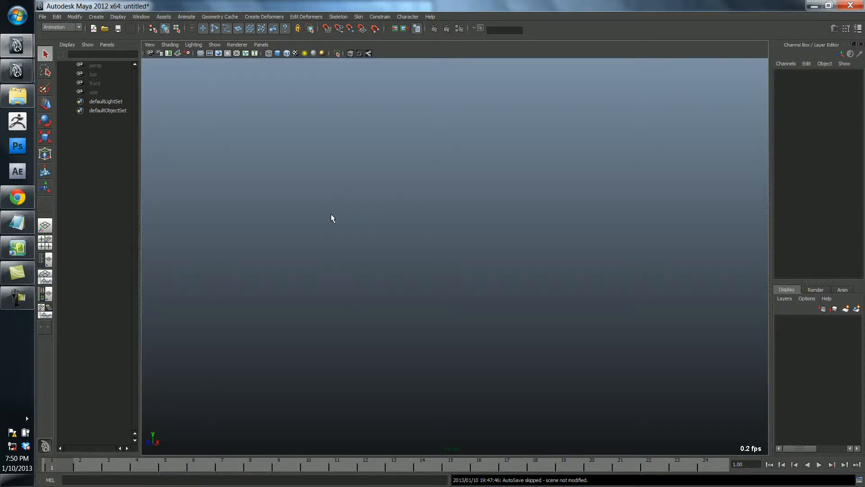
key(space)
drag(522, 225, 490, 224)
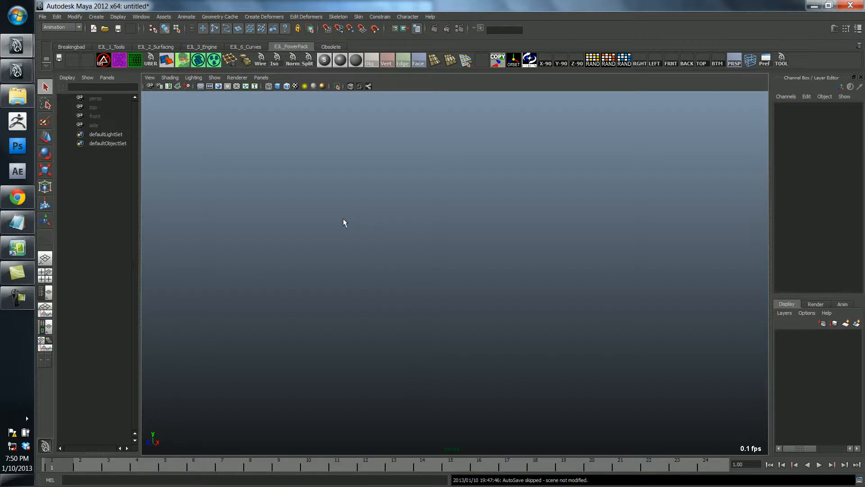
Hide the Status Line and the Time Slider through the hotbox marking menu
key(space)
key(space)
drag(575, 255, 597, 243)
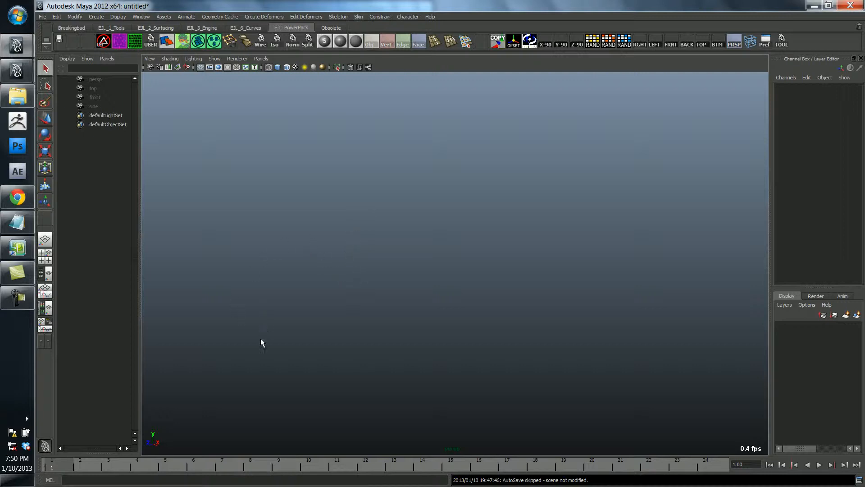
key(space)
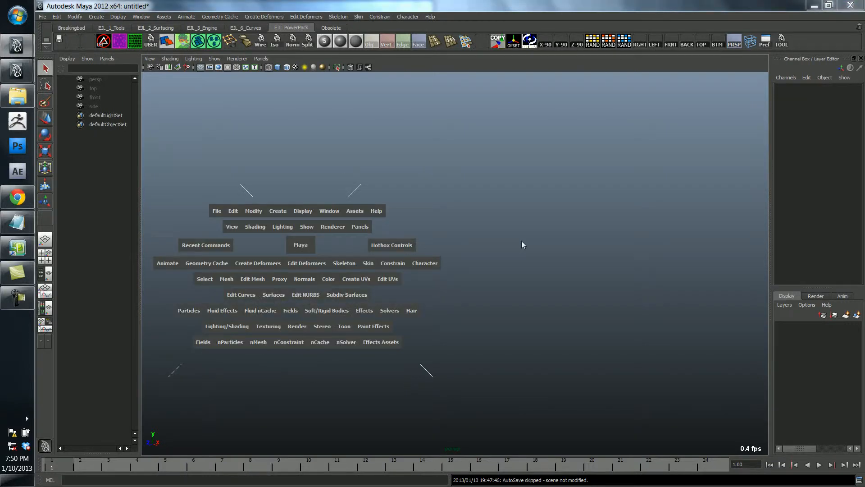
drag(521, 242, 524, 263)
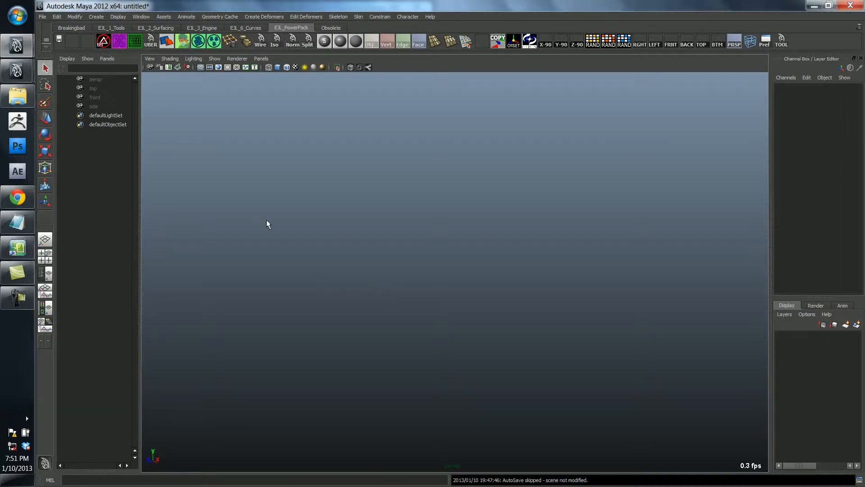
Maximize the perspective view over the Outliner, and hide the Tool Box through the hotbox marking menu
key(space)
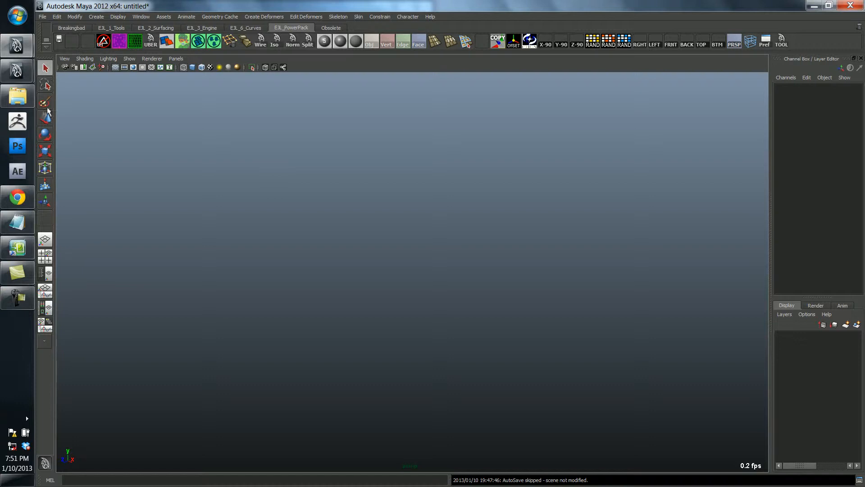
key(space)
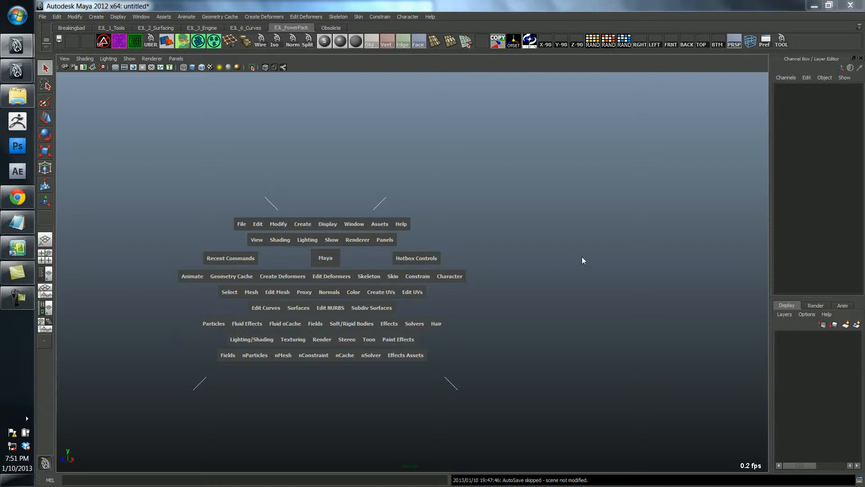
click(582, 257)
mouse_move(582, 254)
mouse_down()
mouse_move(583, 264)
mouse_move(602, 268)
mouse_up()
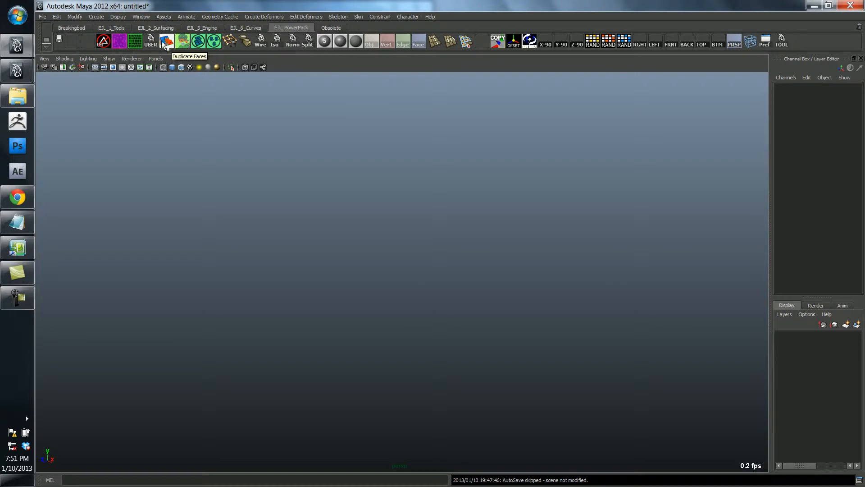
Compare the tools on the EJL_1_Tools and EJL_PowerPack shelves, ending on EJL_1_Tools
click(112, 28)
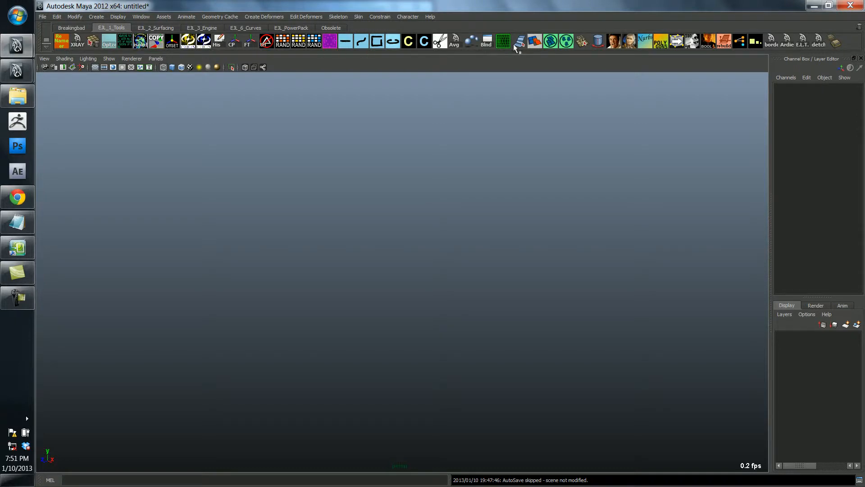
click(291, 28)
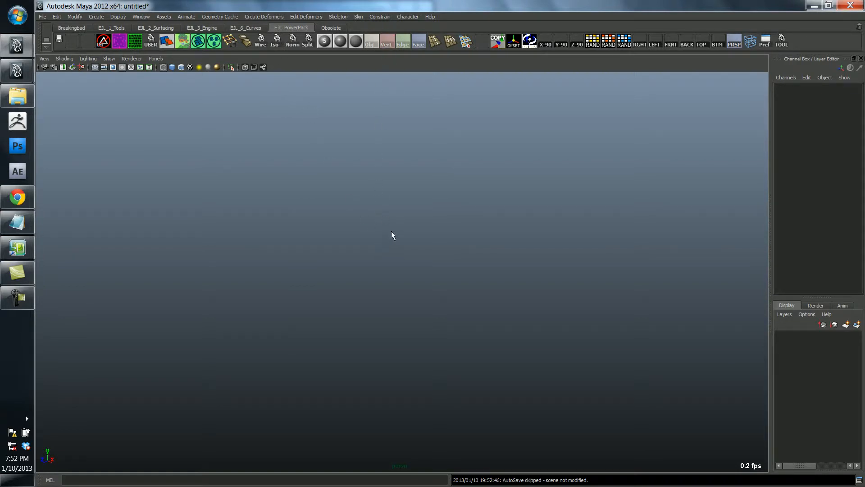
click(111, 27)
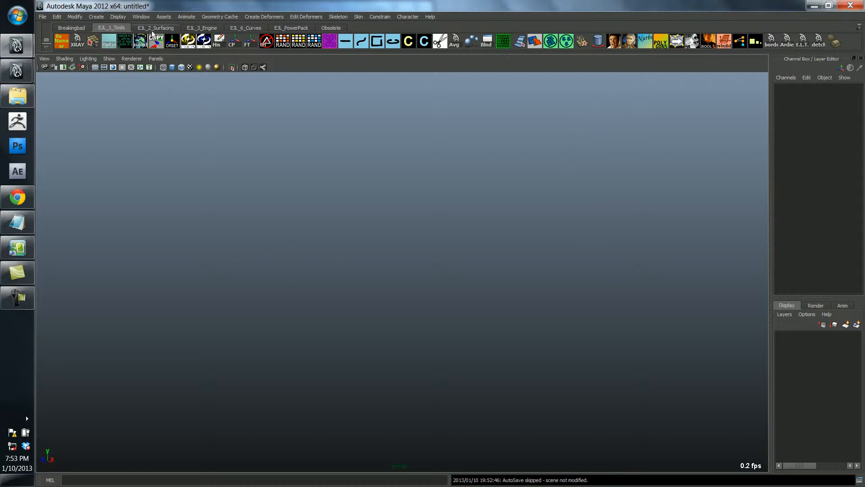
Open the Hotkey Editor from Maya's settings and preferences
click(141, 17)
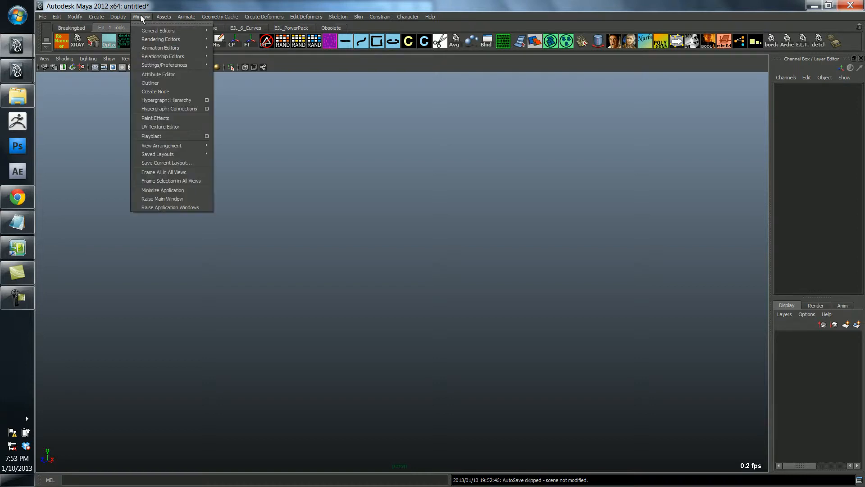
mouse_move(160, 65)
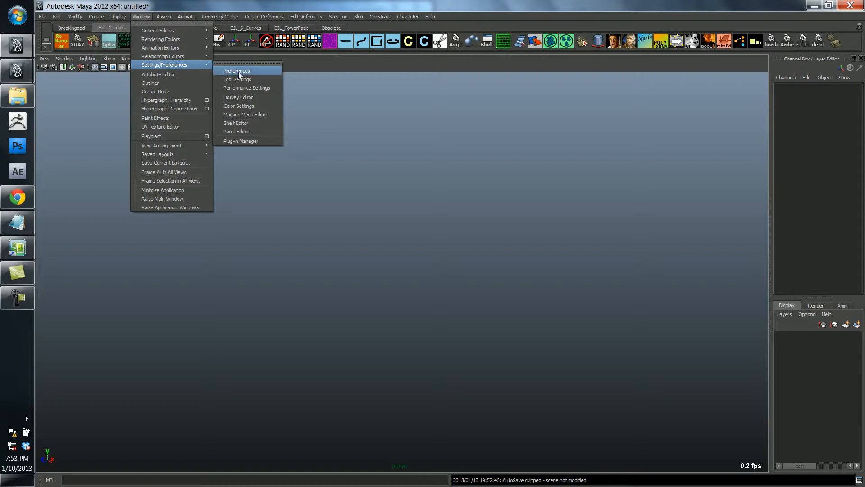
click(262, 98)
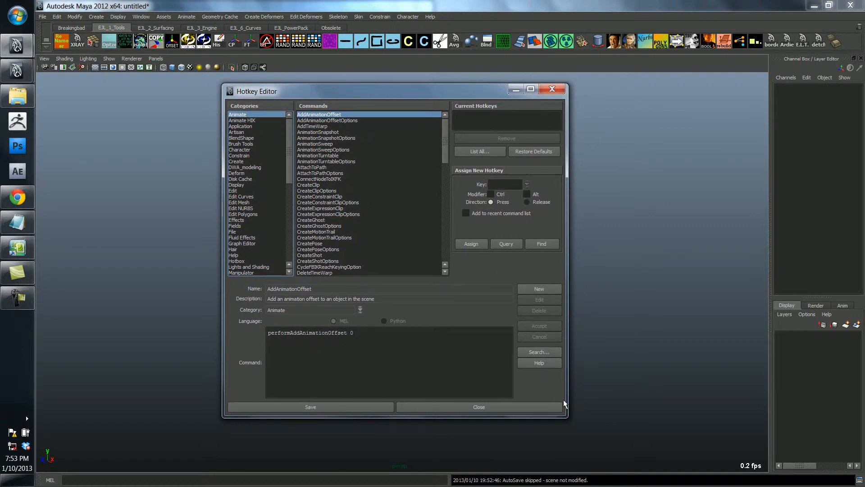
Enlarge the Hotkey Editor and browse the commands listed under its categories, from Animate HIK down to File
drag(568, 417, 744, 461)
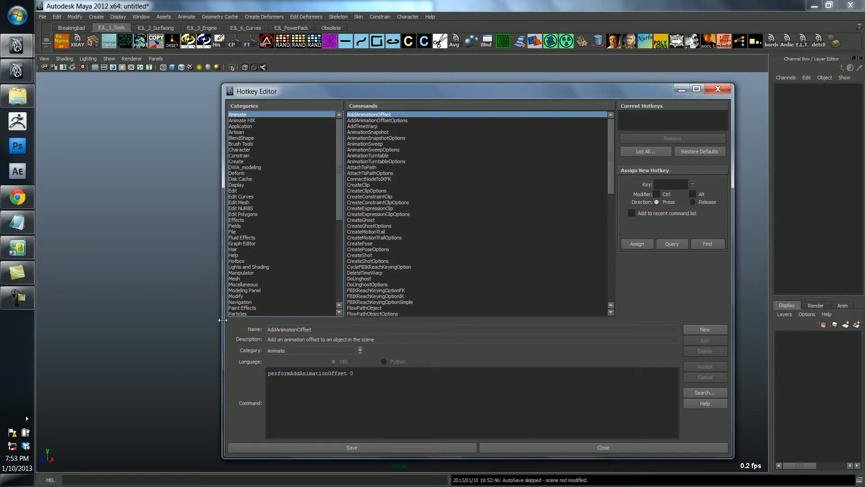
drag(222, 324, 111, 315)
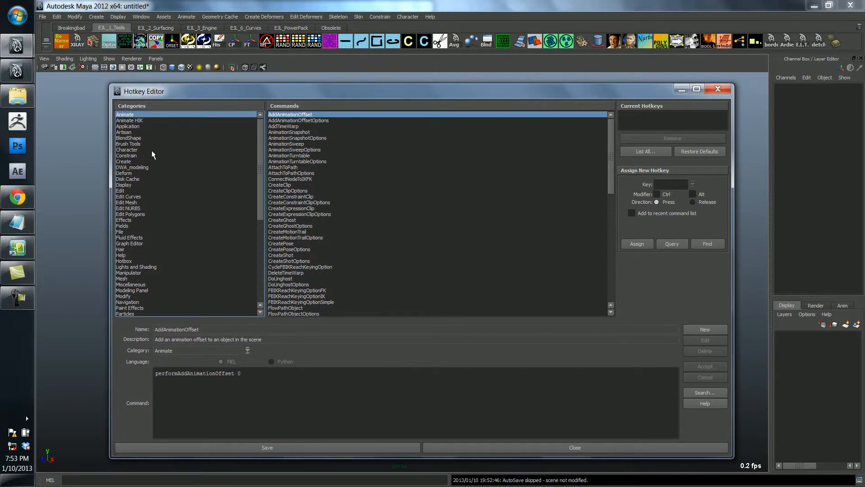
click(127, 120)
click(128, 126)
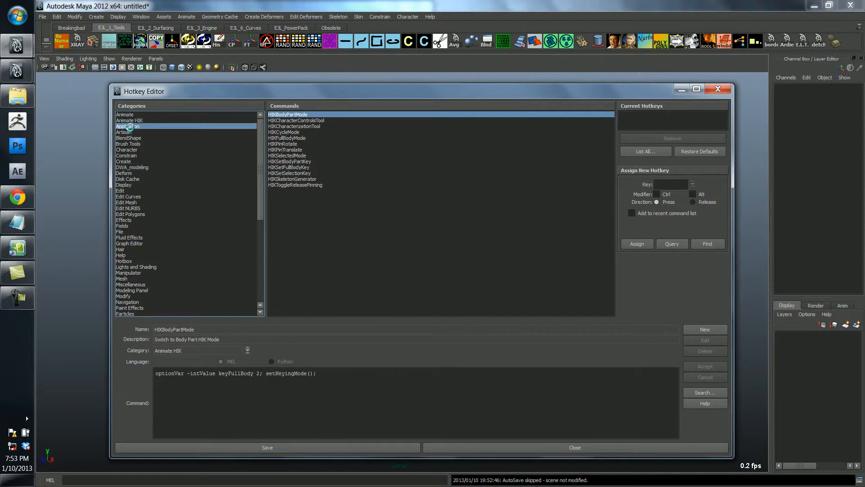
click(128, 133)
click(129, 137)
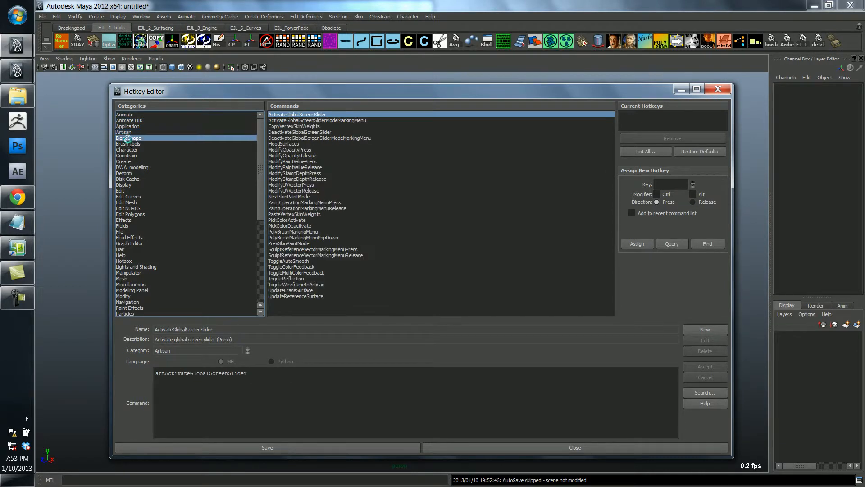
click(129, 144)
click(128, 149)
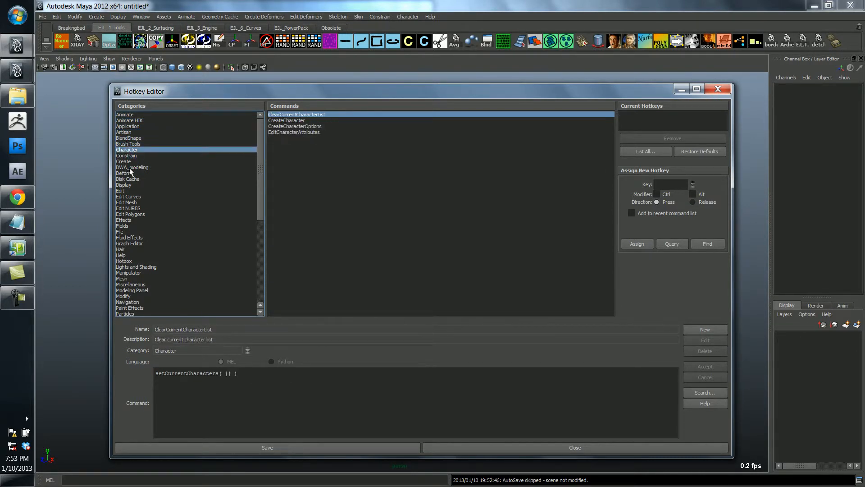
click(121, 190)
click(121, 197)
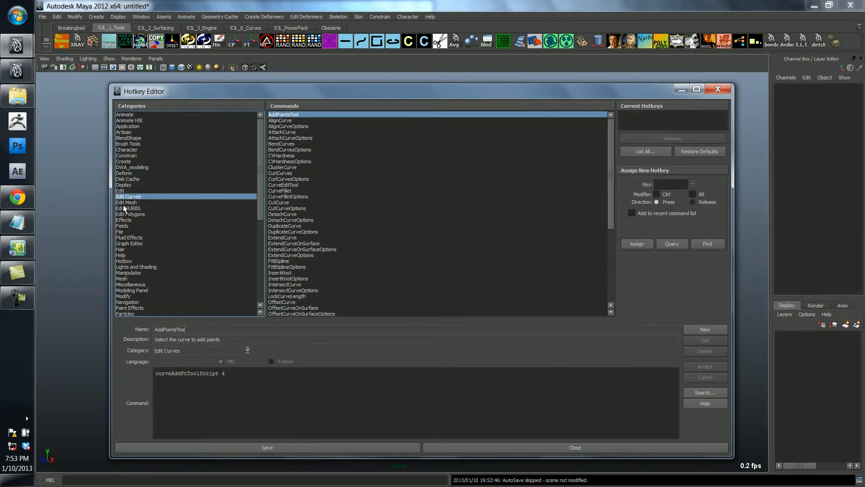
click(127, 202)
click(128, 208)
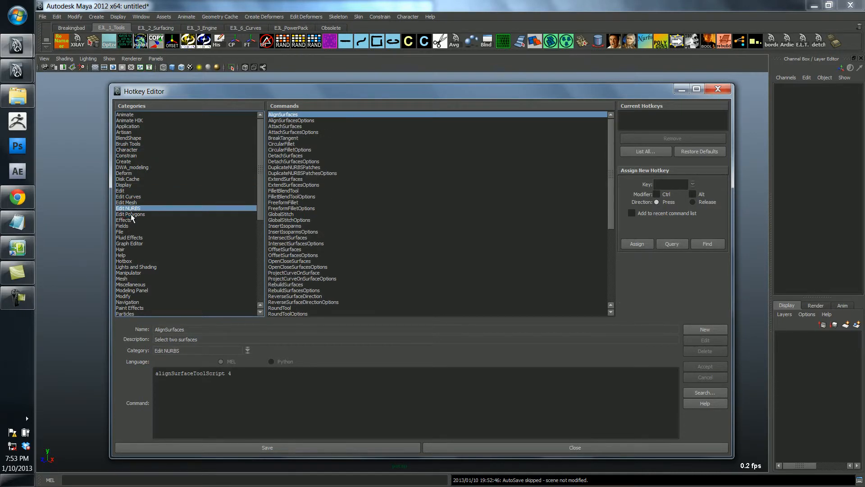
click(128, 215)
click(127, 221)
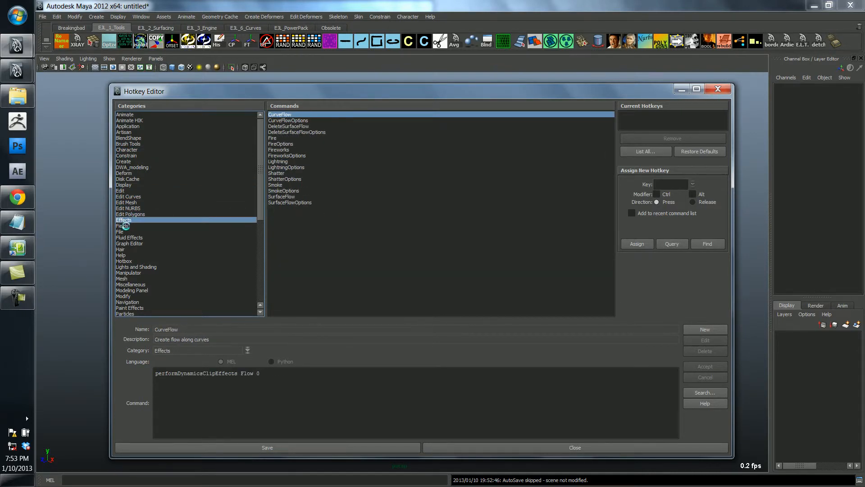
click(122, 226)
click(120, 231)
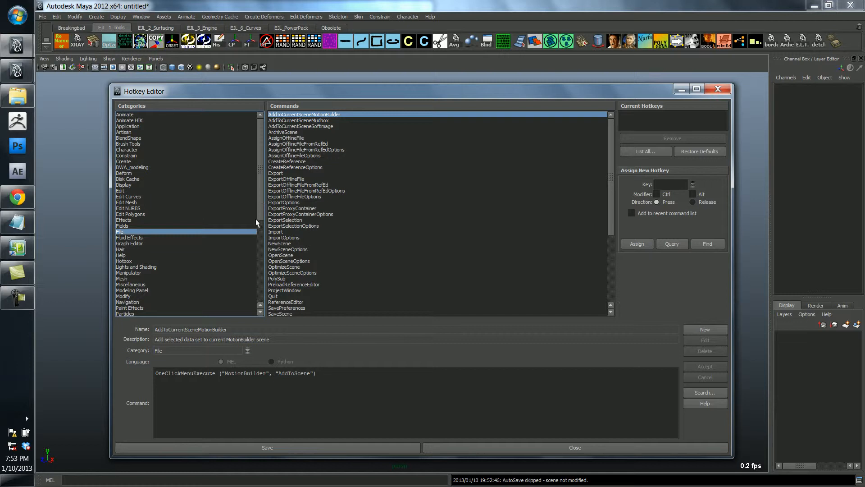
mouse_move(263, 187)
mouse_down()
mouse_move(261, 241)
mouse_move(261, 186)
mouse_up()
Show the EJL_PowerPack shelf and query which command is assigned to the key a in the Hotkey Editor
click(288, 28)
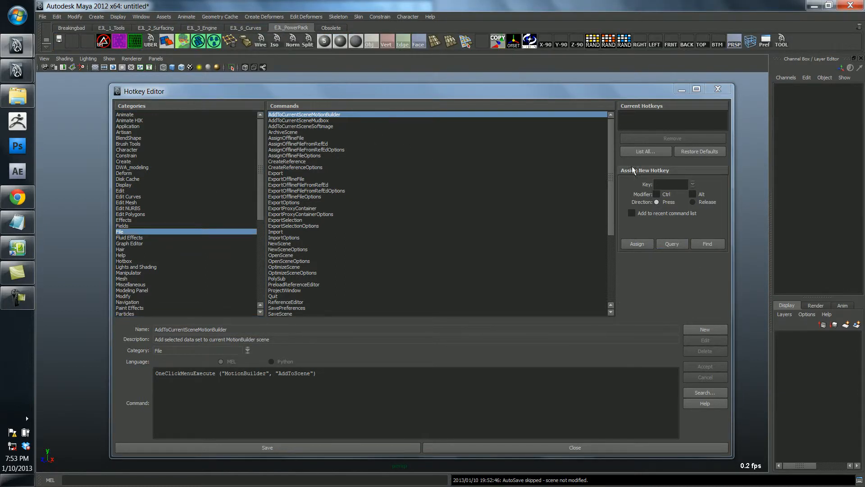
drag(616, 92, 608, 84)
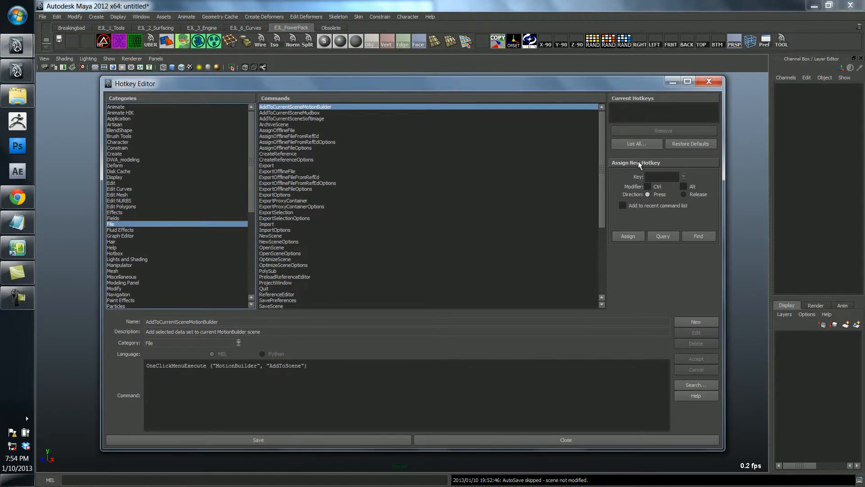
click(661, 178)
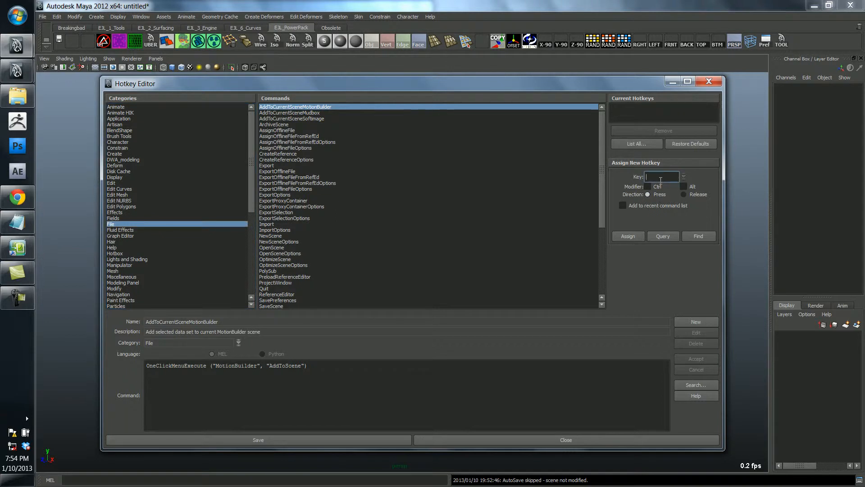
text(a)
click(666, 239)
Select the Import command in the File category, then narrow the Hotkey Editor and move it aside
click(270, 224)
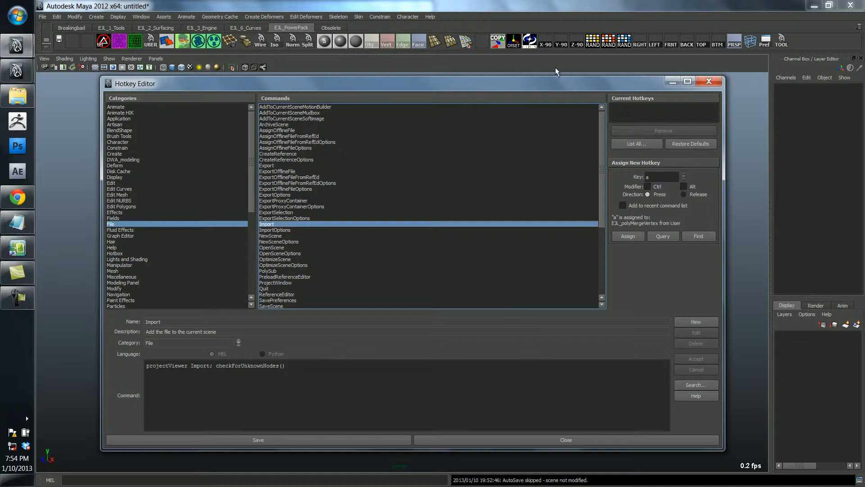
mouse_move(556, 83)
mouse_down()
mouse_move(588, 147)
mouse_move(557, 91)
mouse_move(564, 91)
mouse_up()
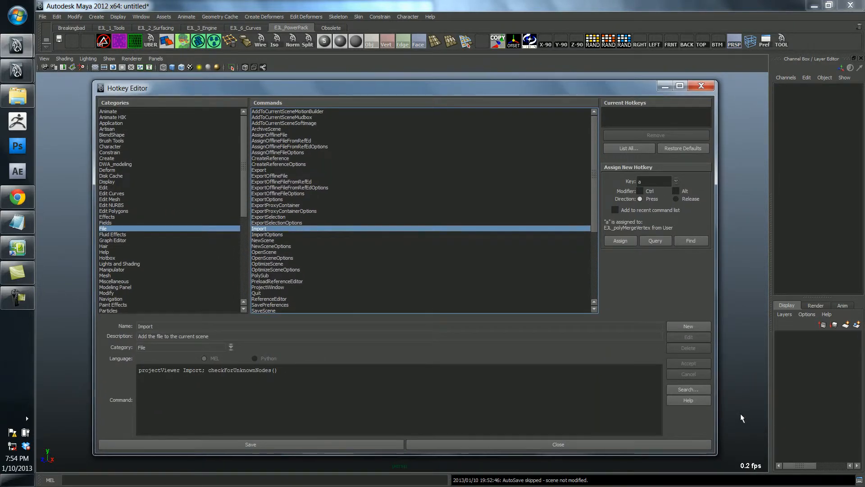
drag(716, 266, 523, 267)
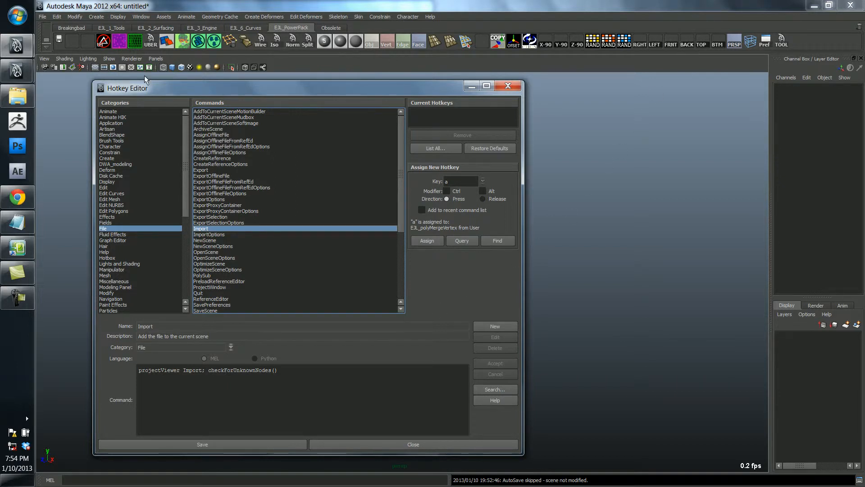
drag(203, 86, 433, 83)
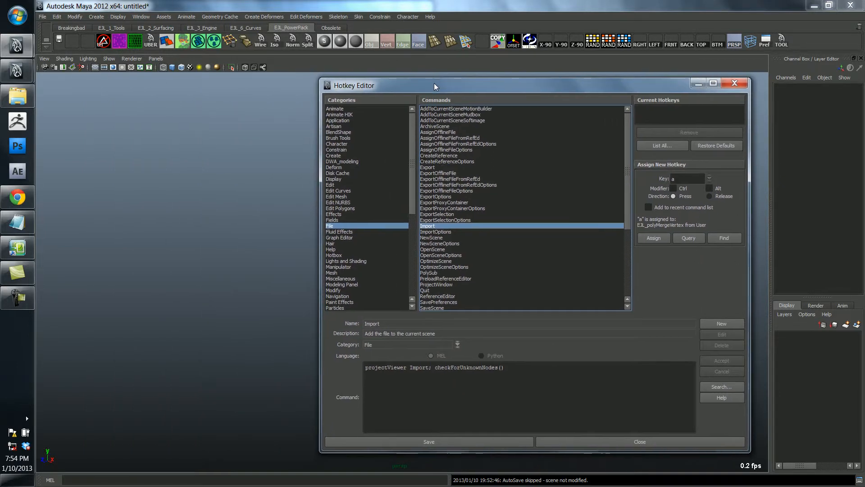
Open the Shelf Editor as a smaller window over the viewport and minimize the Hotkey Editor
click(47, 48)
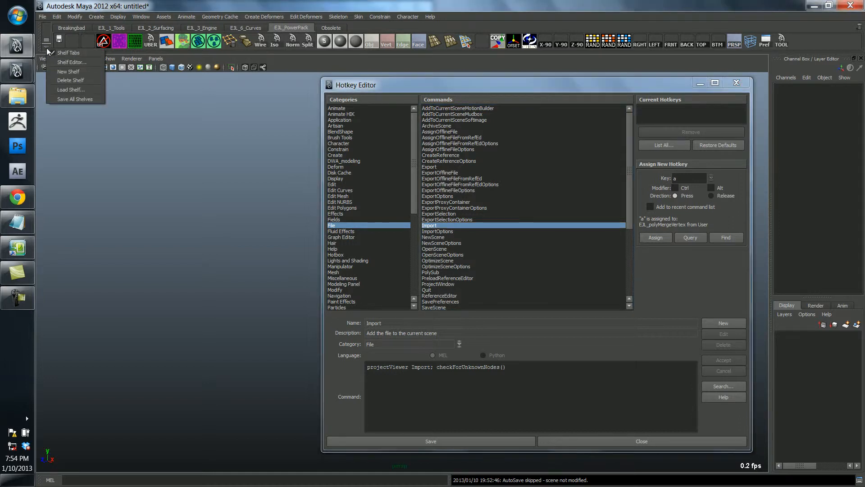
click(72, 63)
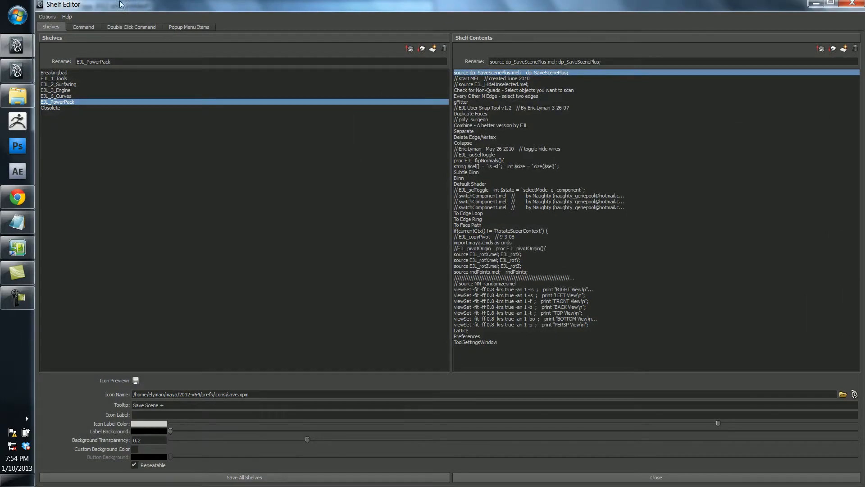
drag(68, 5, 96, 31)
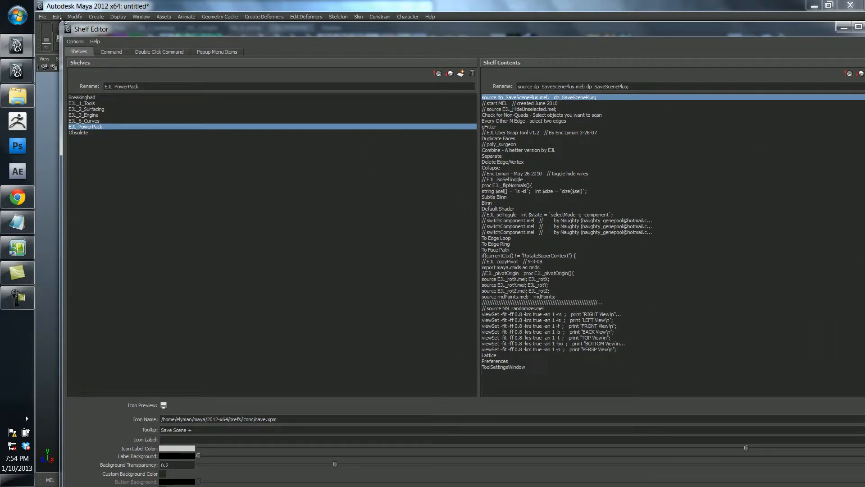
drag(66, 27, 101, 99)
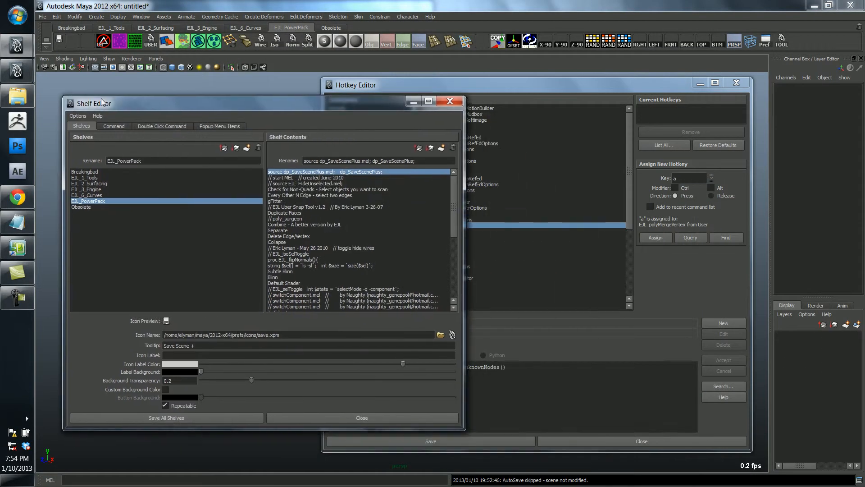
click(698, 85)
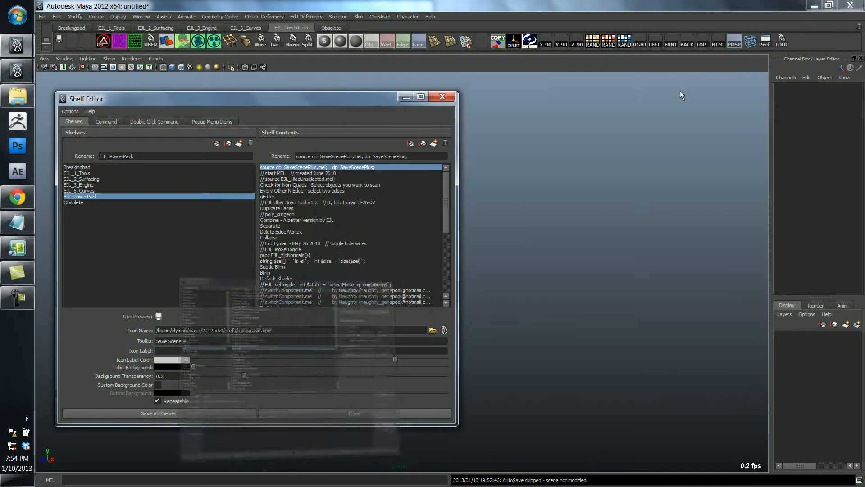
drag(350, 102, 605, 100)
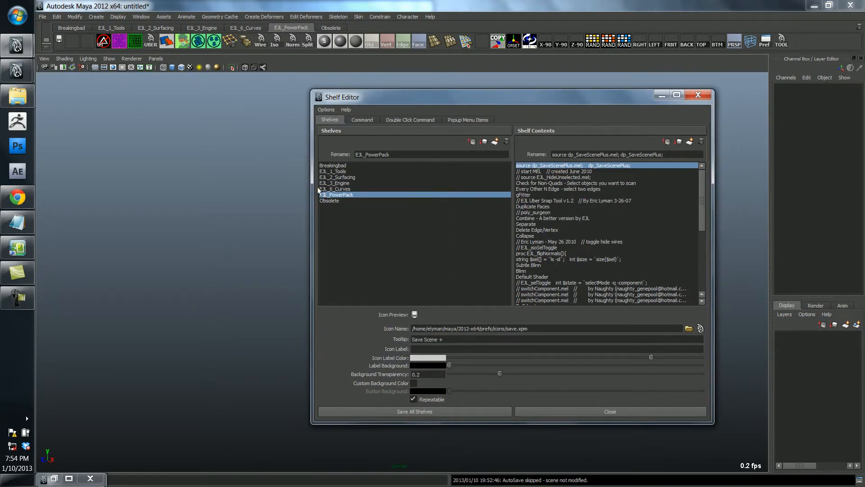
Look through the contents of the EJL_1_Tools, EJL_3_Engine and EJL_PowerPack shelves in the Shelf Editor
click(339, 172)
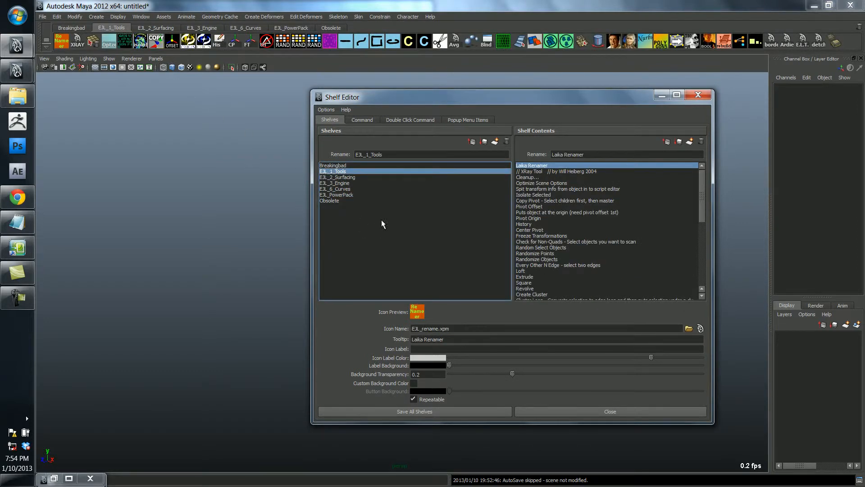
click(351, 183)
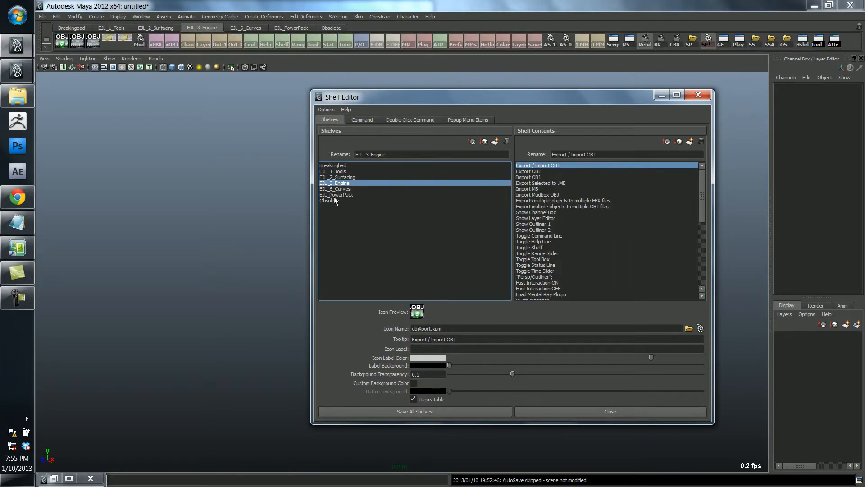
click(334, 195)
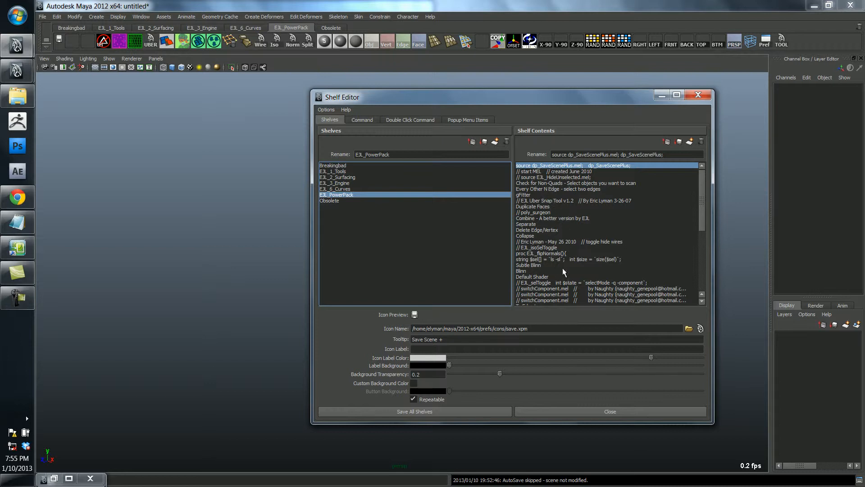
Examine the MEL command behind the Face switchComponent.mel item of the EJL_PowerPack shelf, through to its end
scroll(576, 267, down, 3)
click(547, 253)
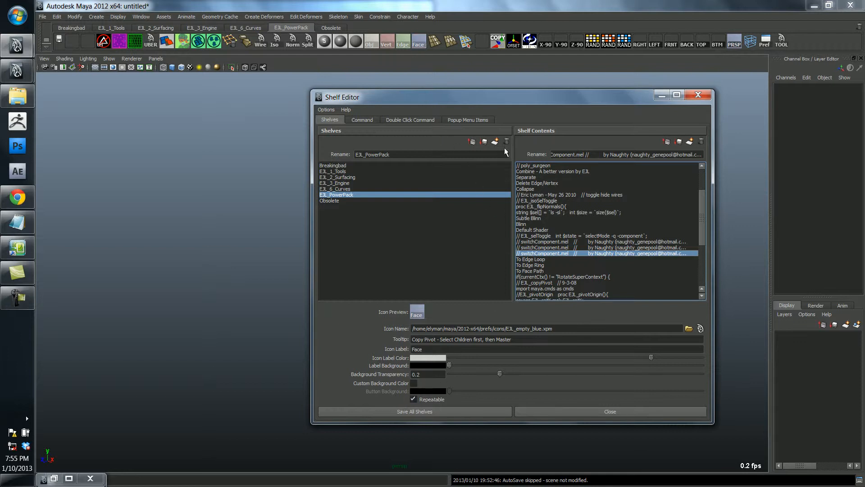
click(359, 120)
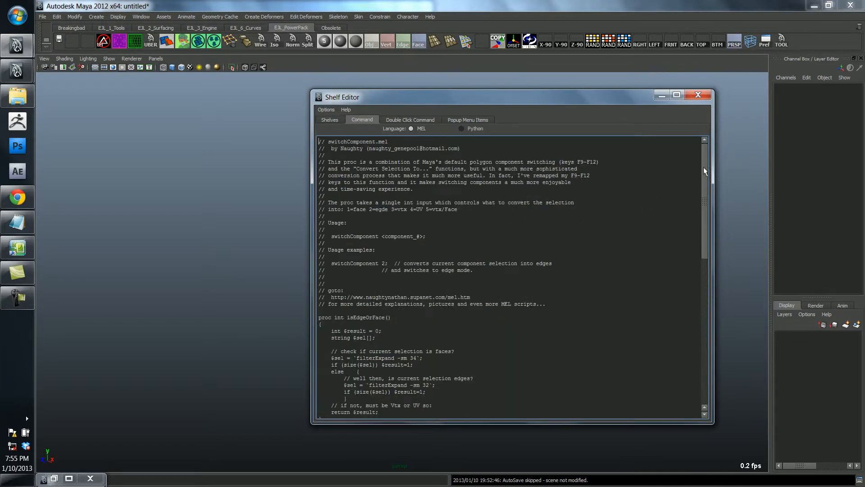
drag(704, 148, 718, 304)
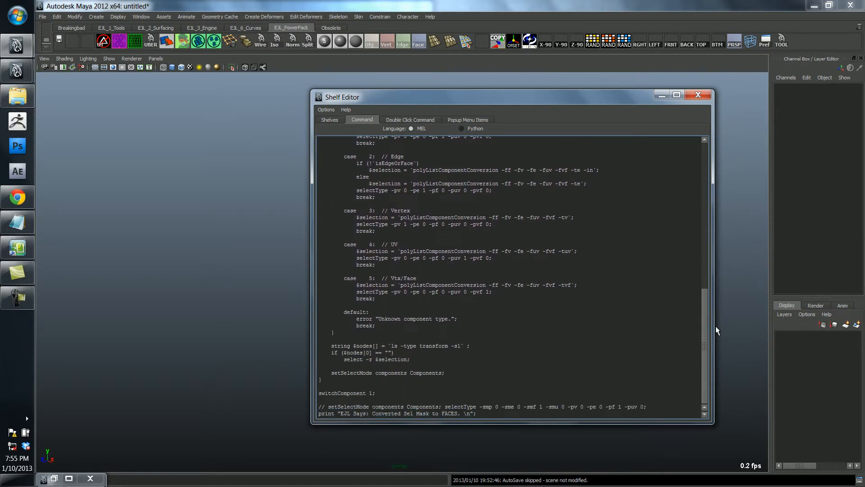
drag(717, 330, 705, 174)
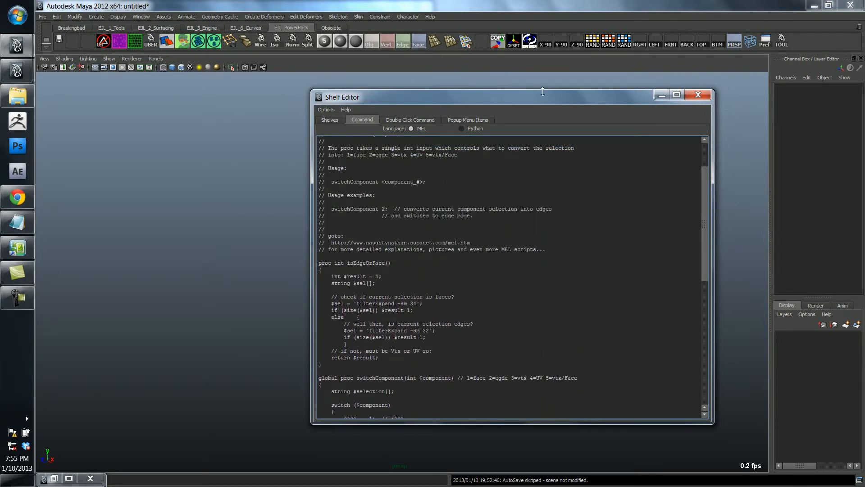
Open the Script Editor and arrange it beside the Shelf Editor to view its scripts, then close it
click(141, 17)
mouse_move(158, 31)
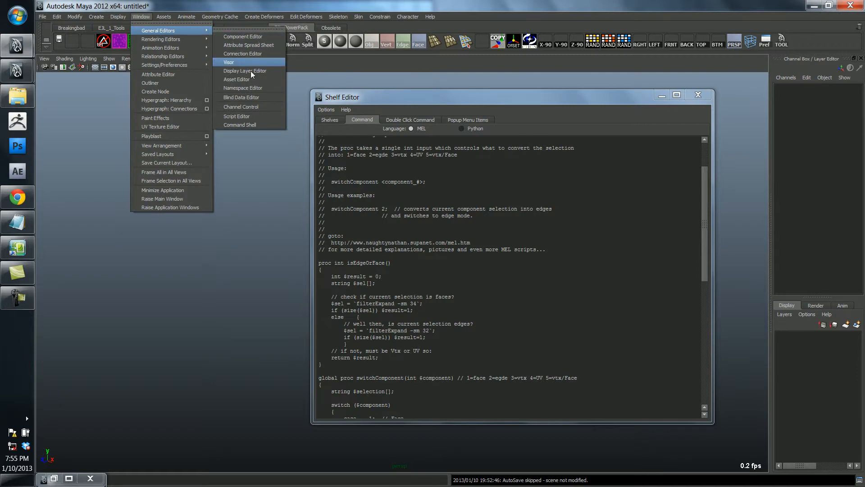
click(244, 116)
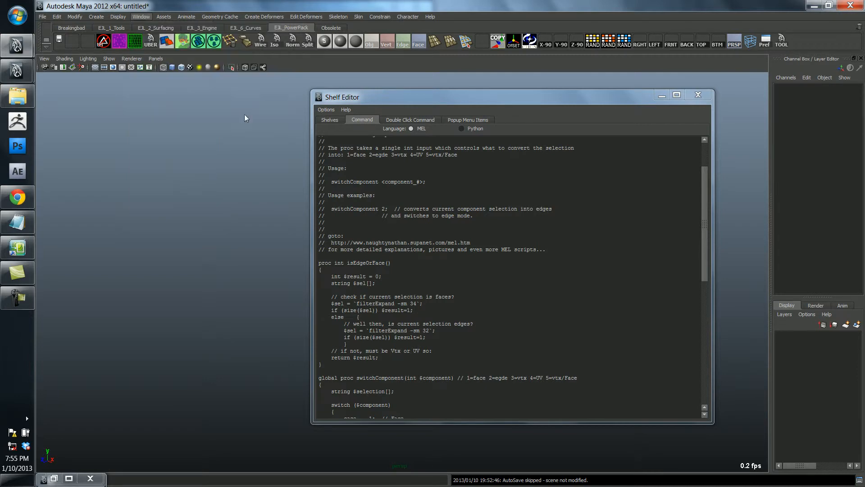
drag(419, 100, 507, 91)
drag(374, 126, 328, 136)
click(515, 90)
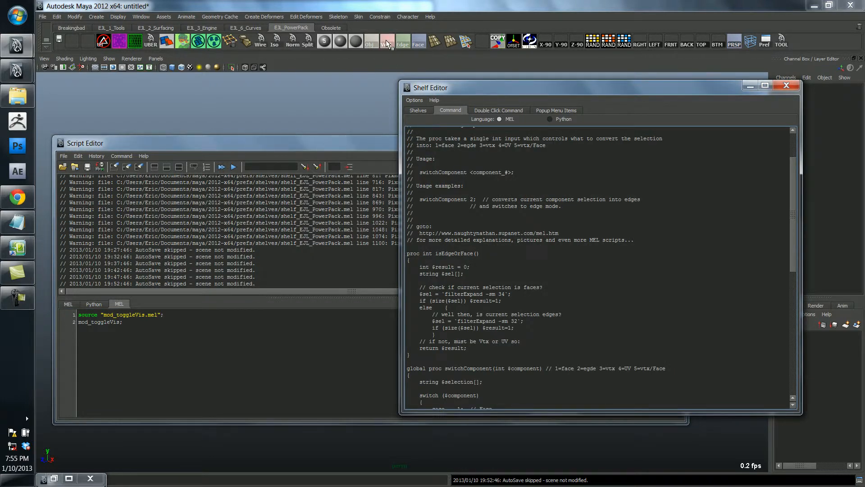
click(372, 144)
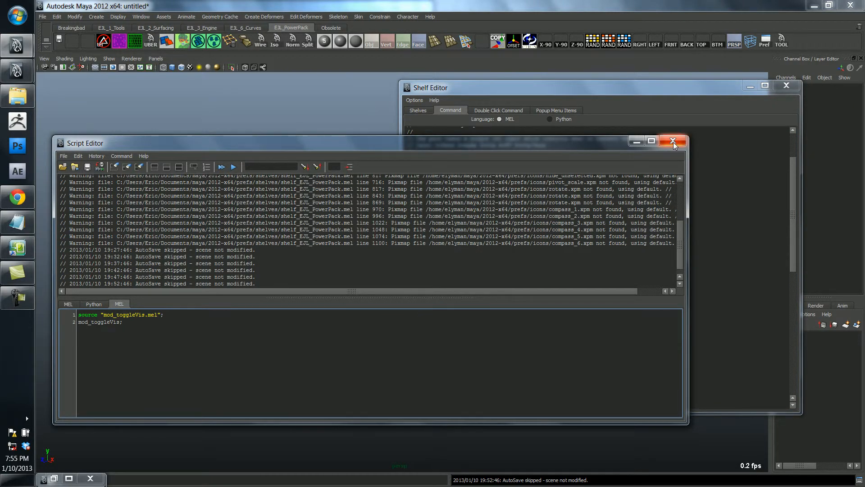
click(674, 143)
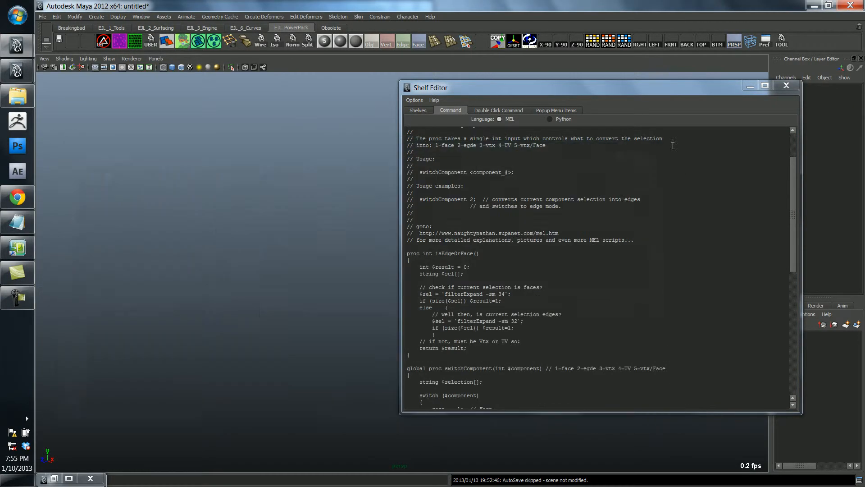
Restore the minimized Hotkey Editor in front of the Shelf Editor
click(54, 478)
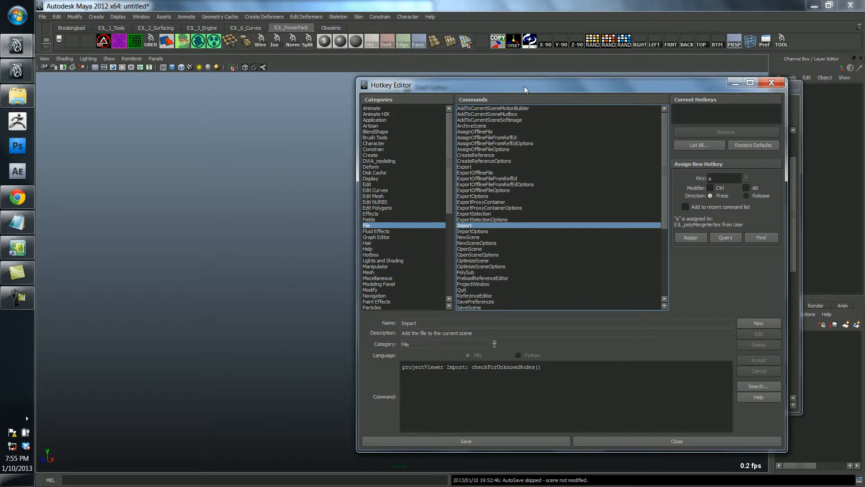
Place the Hotkey Editor beside the Shelf Editor and list the commands of the User category
drag(523, 86, 613, 86)
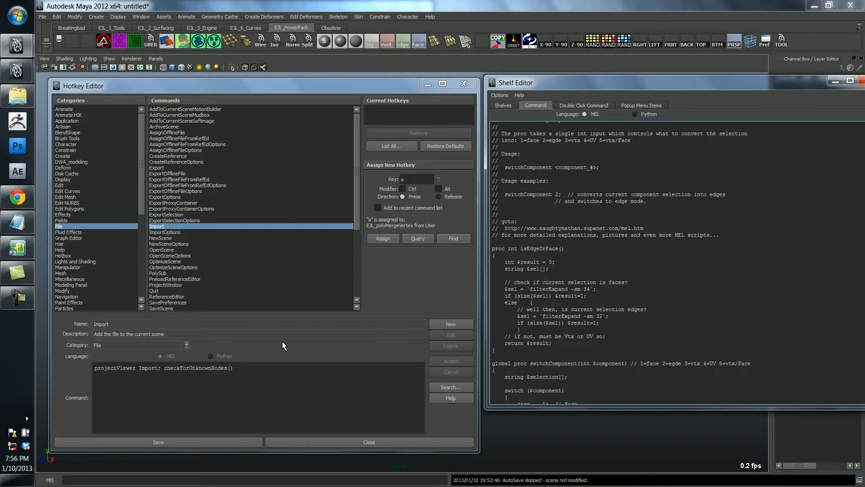
click(145, 210)
drag(144, 207, 145, 293)
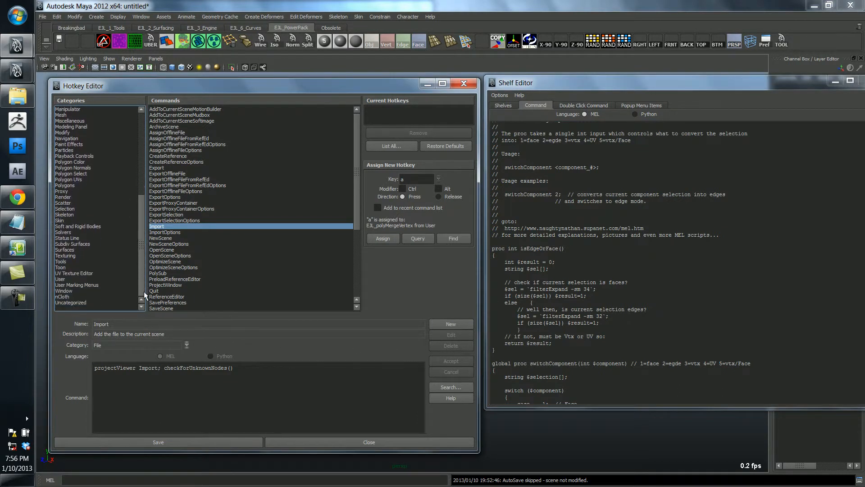
click(68, 279)
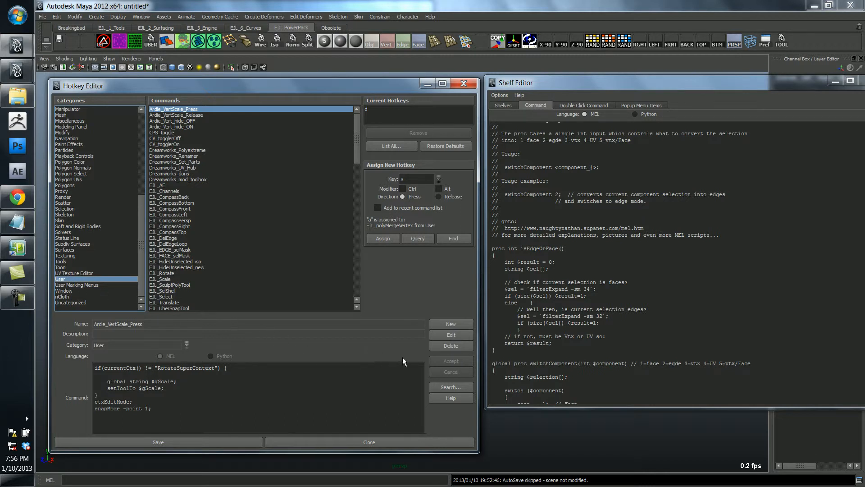
Start a new MEL command in the User category and fill its command with the entire switchComponent script copied from the Shelf Editor
click(448, 325)
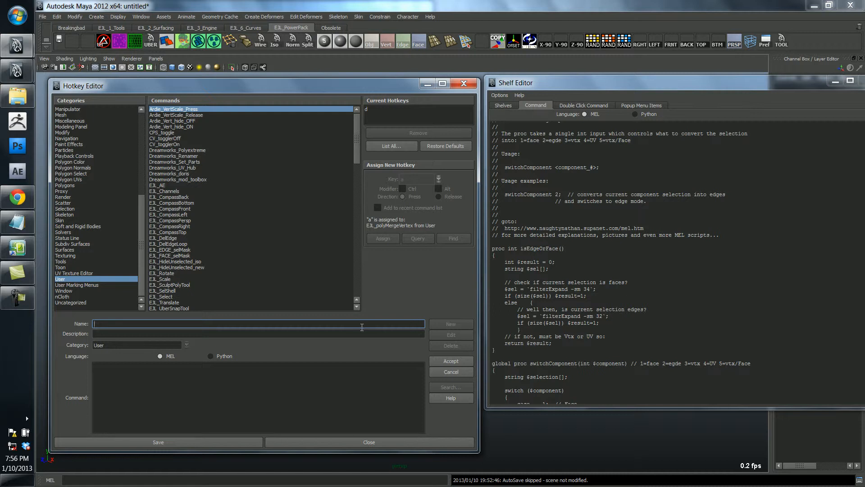
triple_click(553, 168)
double_click(553, 168)
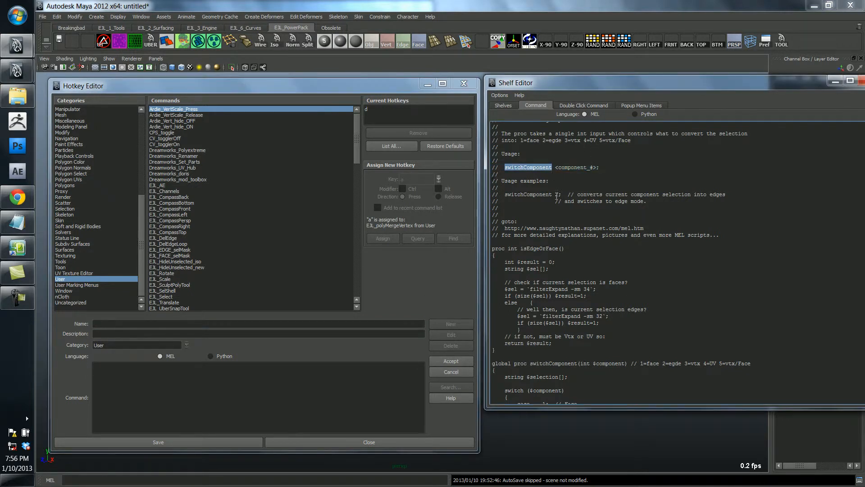
key(ctrl+a)
key(ctrl+c)
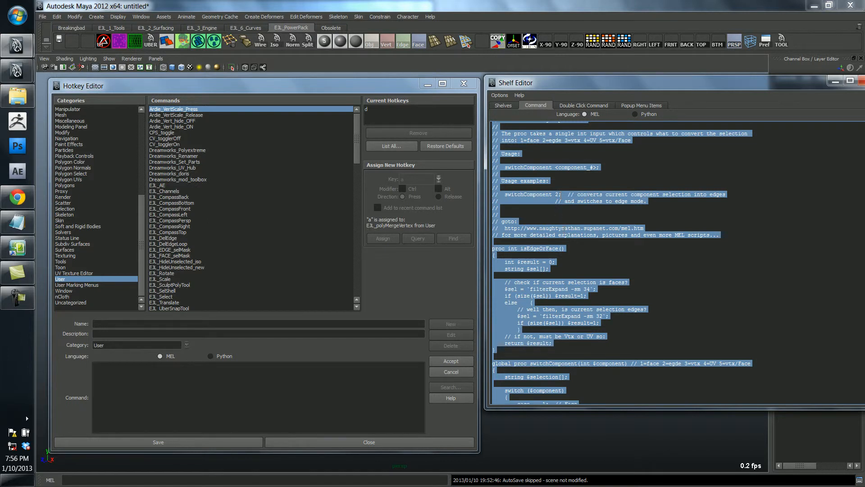
click(258, 386)
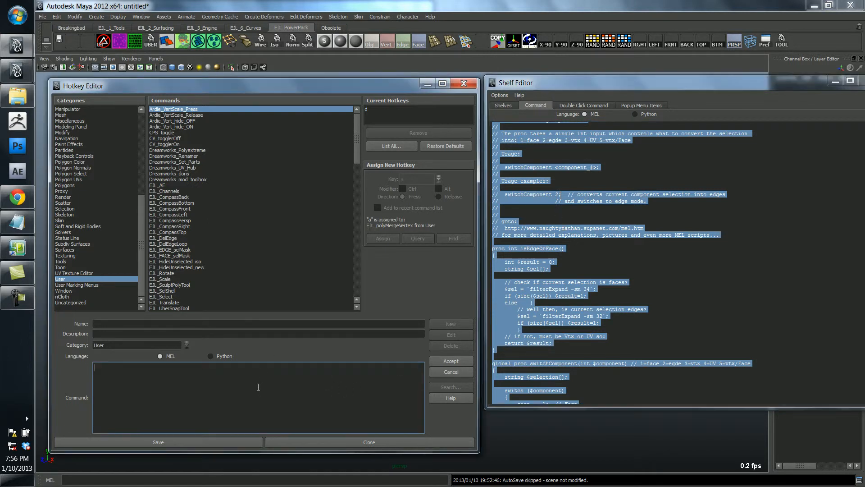
key(ctrl+v)
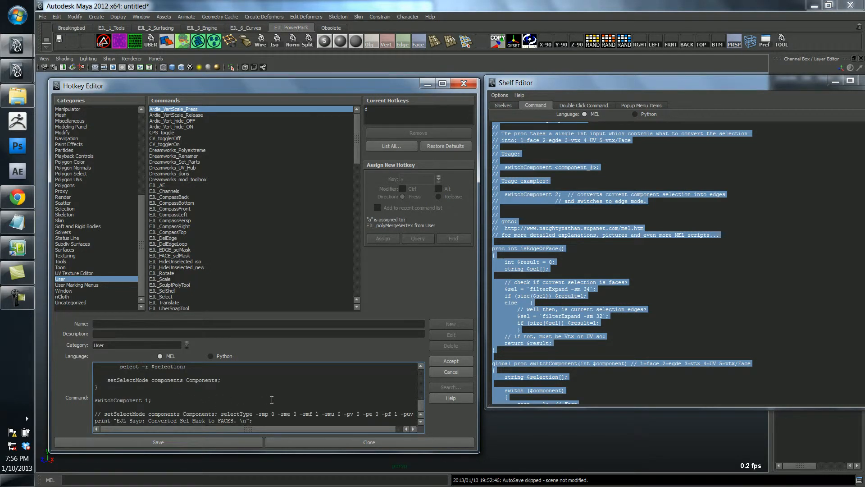
Name the new command EJL_SomethingCOol, accept it, and select it in the User command list
scroll(271, 399, up, 2)
click(132, 323)
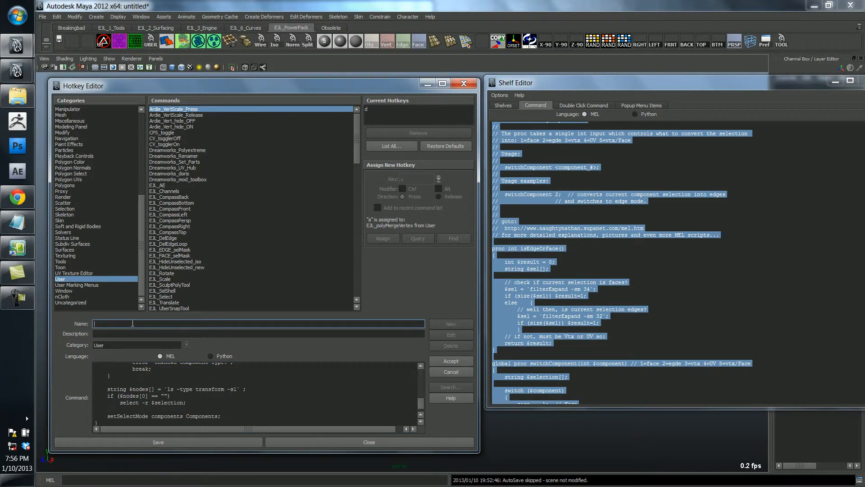
text(EJL_SomethingCop)
click(445, 361)
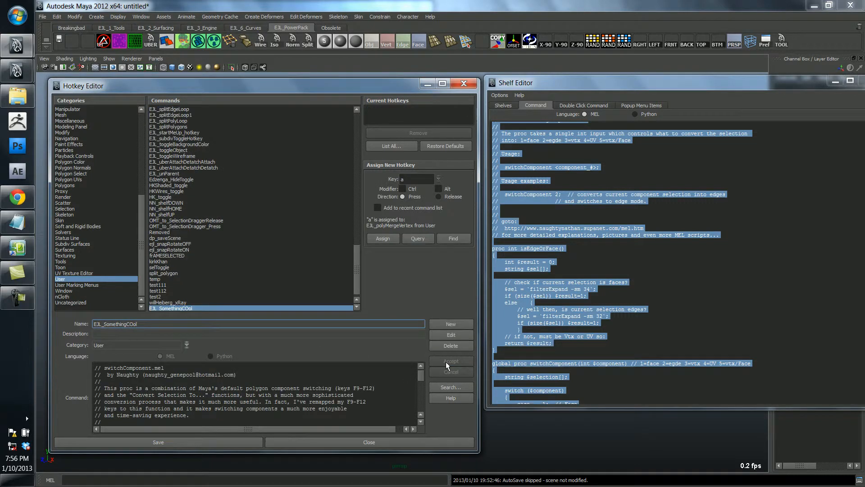
click(176, 309)
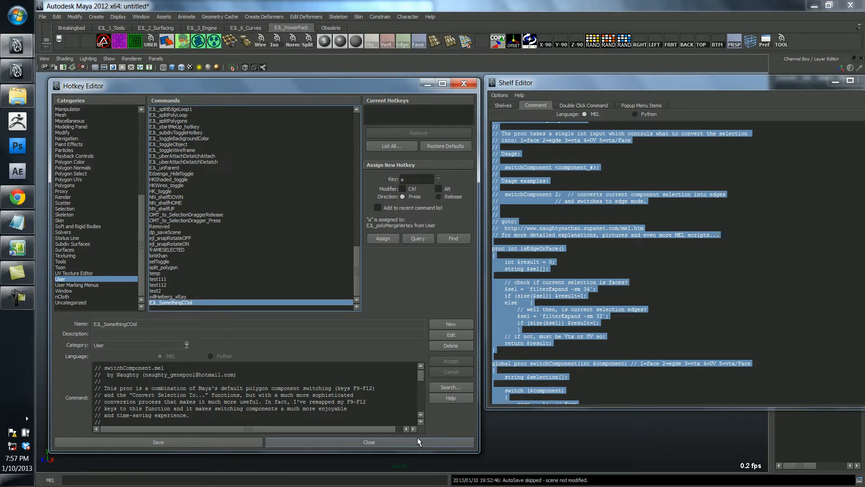
Close the Hotkey Editor and the Shelf Editor
click(369, 442)
drag(658, 91, 387, 101)
click(599, 92)
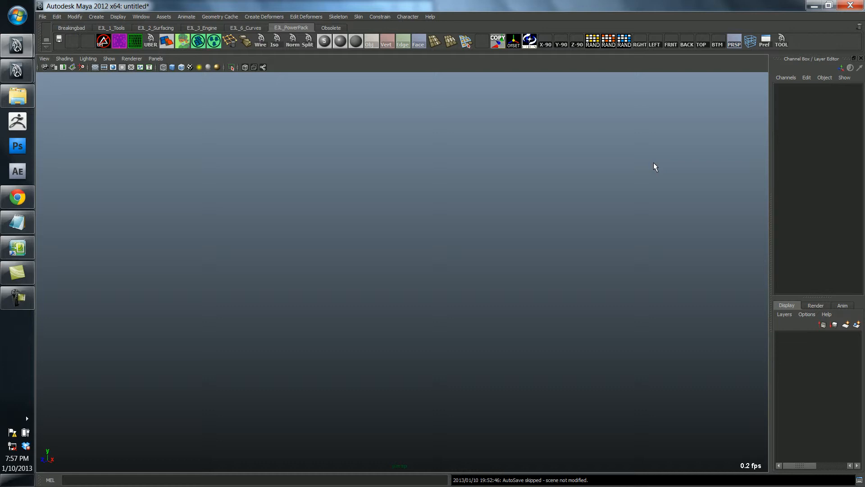
Reopen the Hotkey Editor and query which commands are assigned to the keys a, Ctrl+a and Alt+a
click(141, 17)
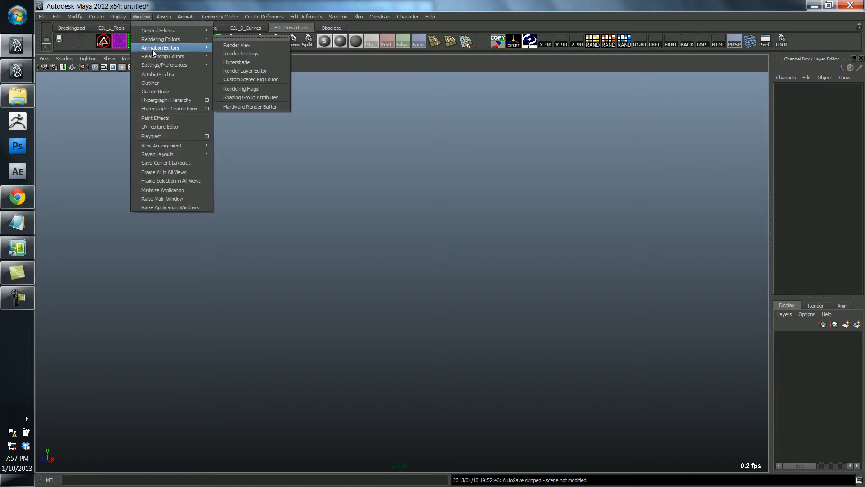
click(250, 100)
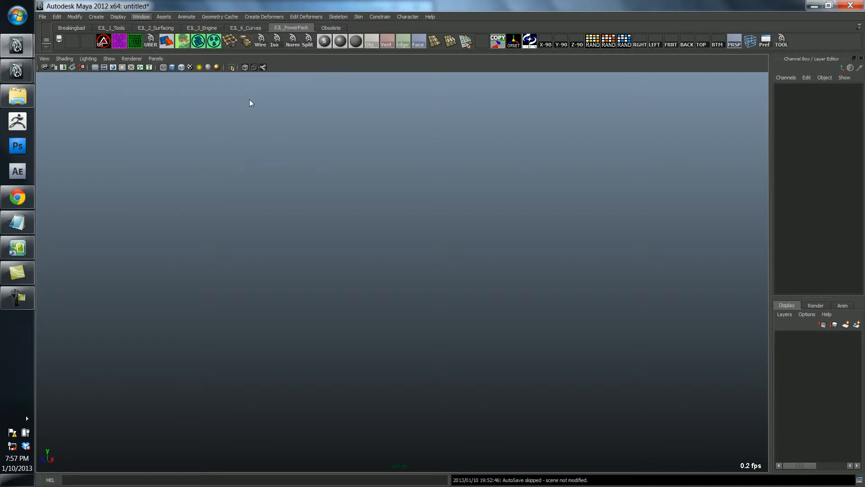
drag(406, 89, 546, 87)
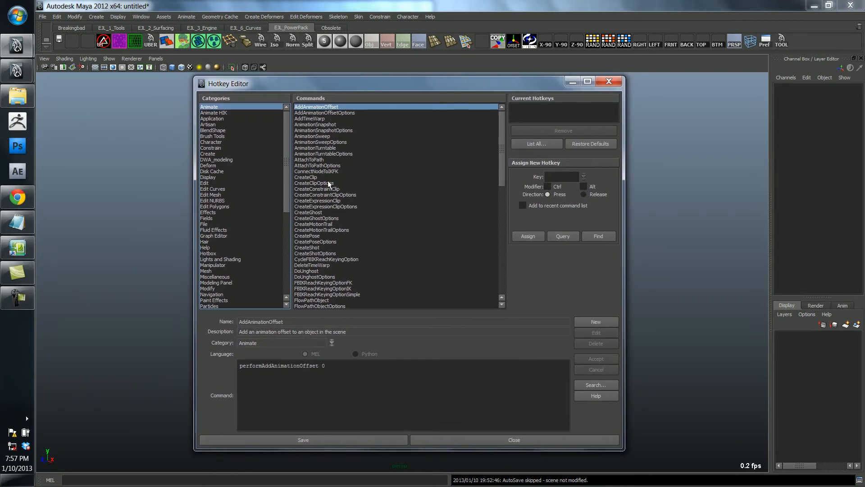
click(554, 177)
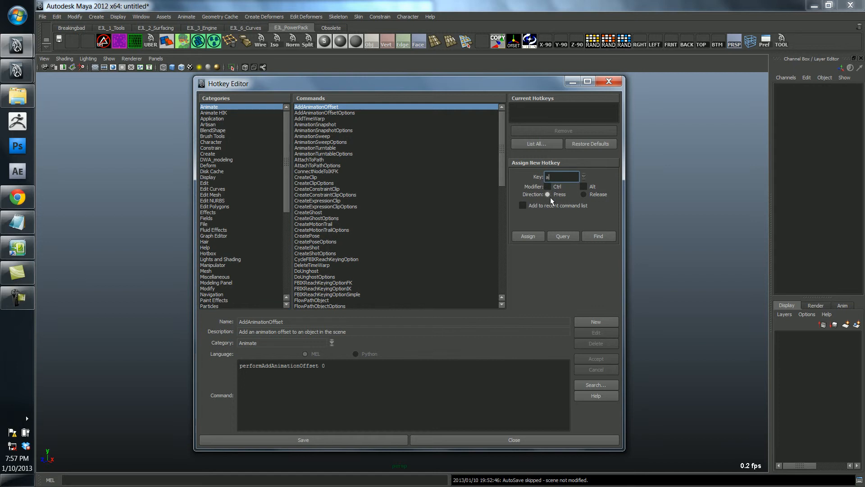
text(a)
click(562, 237)
click(548, 186)
click(561, 237)
click(547, 186)
click(584, 186)
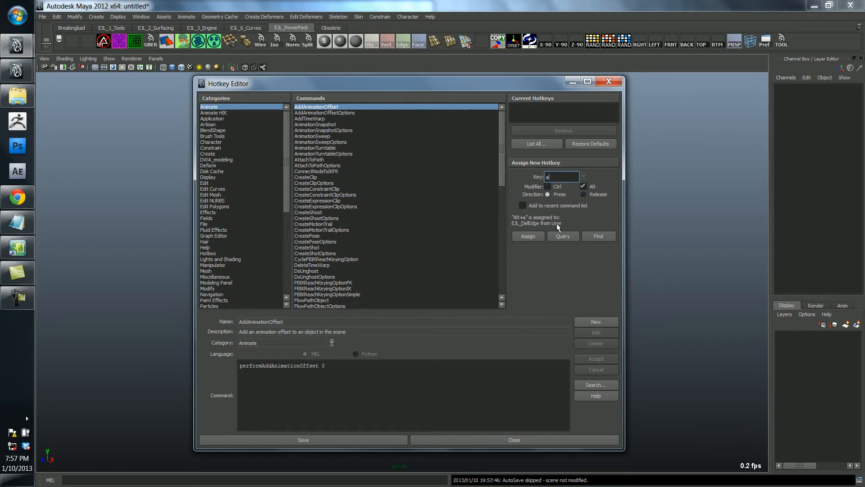
Go through the Ctrl and Alt modifier combinations for a and uppercase A, and close the Hotkey Editor
click(548, 186)
double_click(543, 176)
text(A)
click(547, 186)
click(583, 186)
click(570, 438)
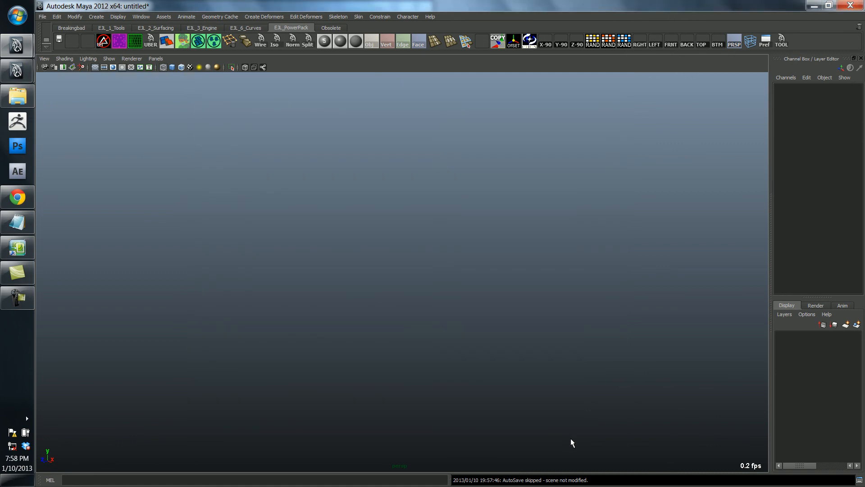